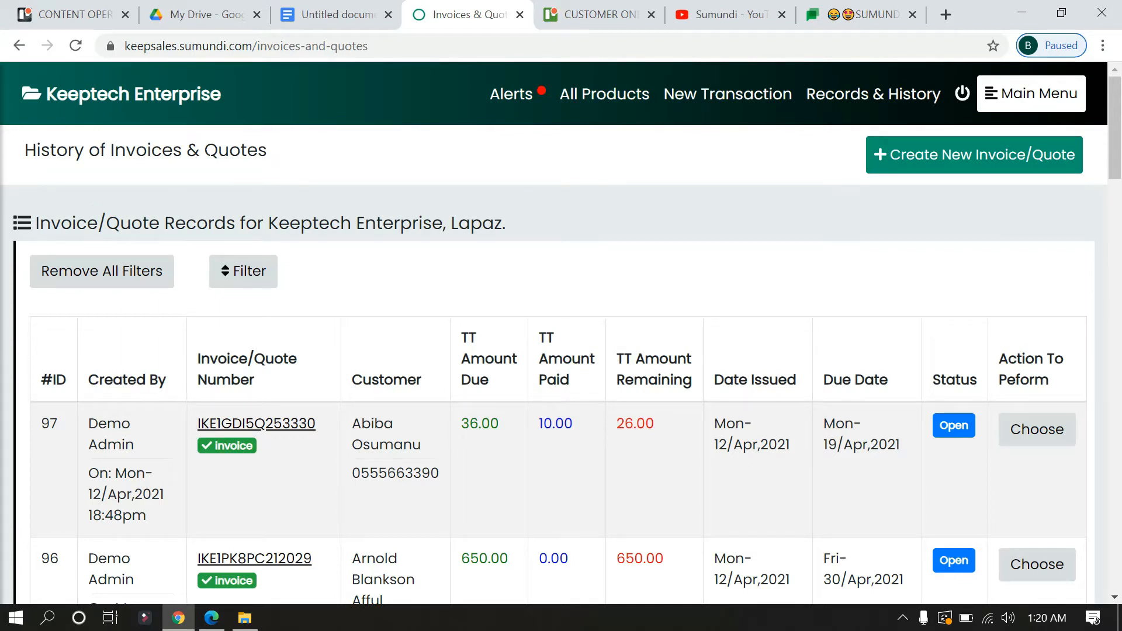
- Navigate through the main menu's transactions and sales section to the invoices and quotes list
left_click(1021, 109)
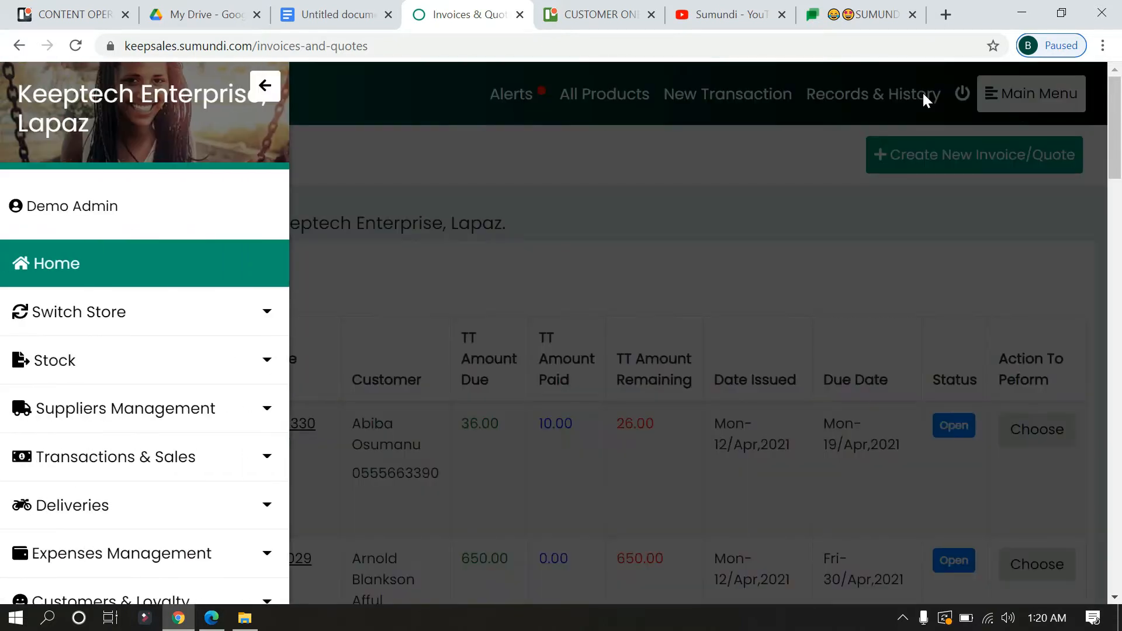
scroll(176, 333, "down", 2)
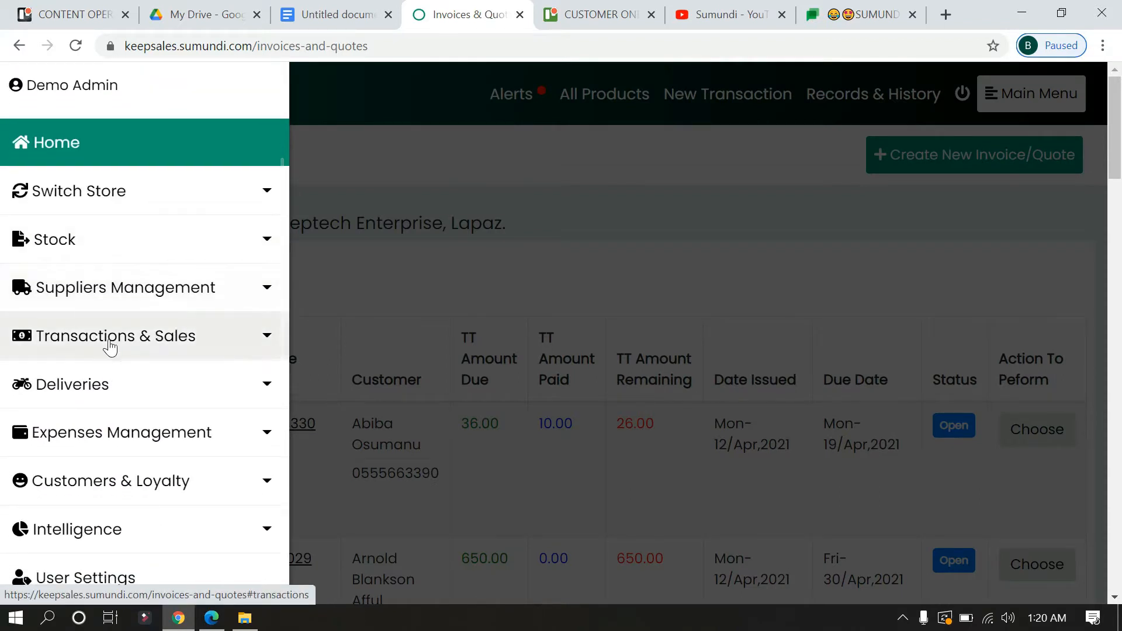
left_click(158, 346)
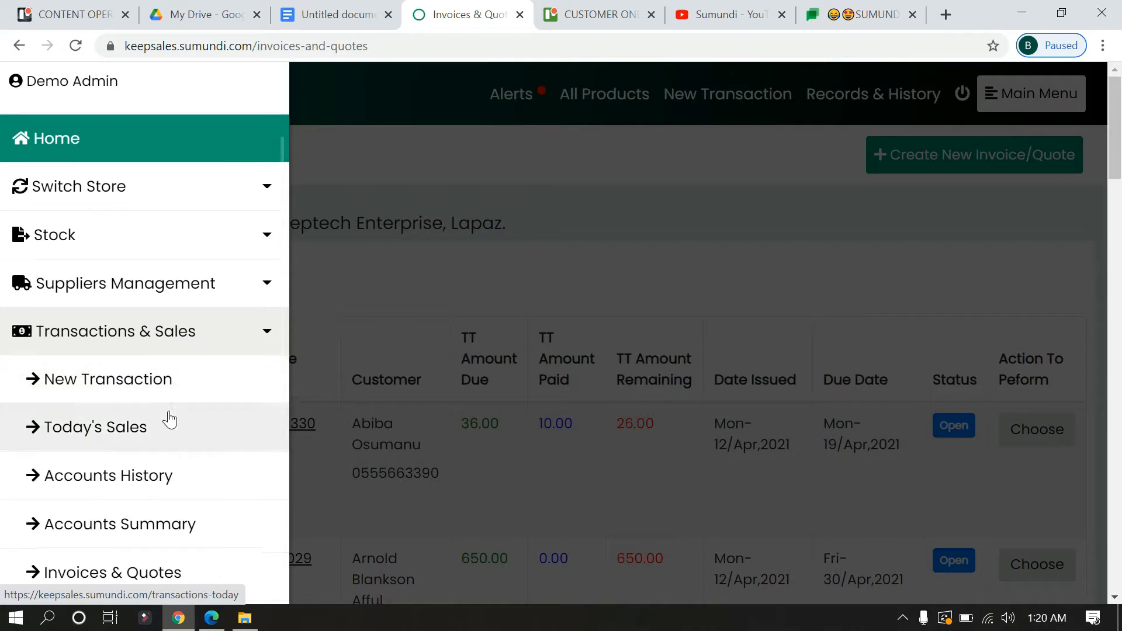
scroll(158, 439, "down", 1)
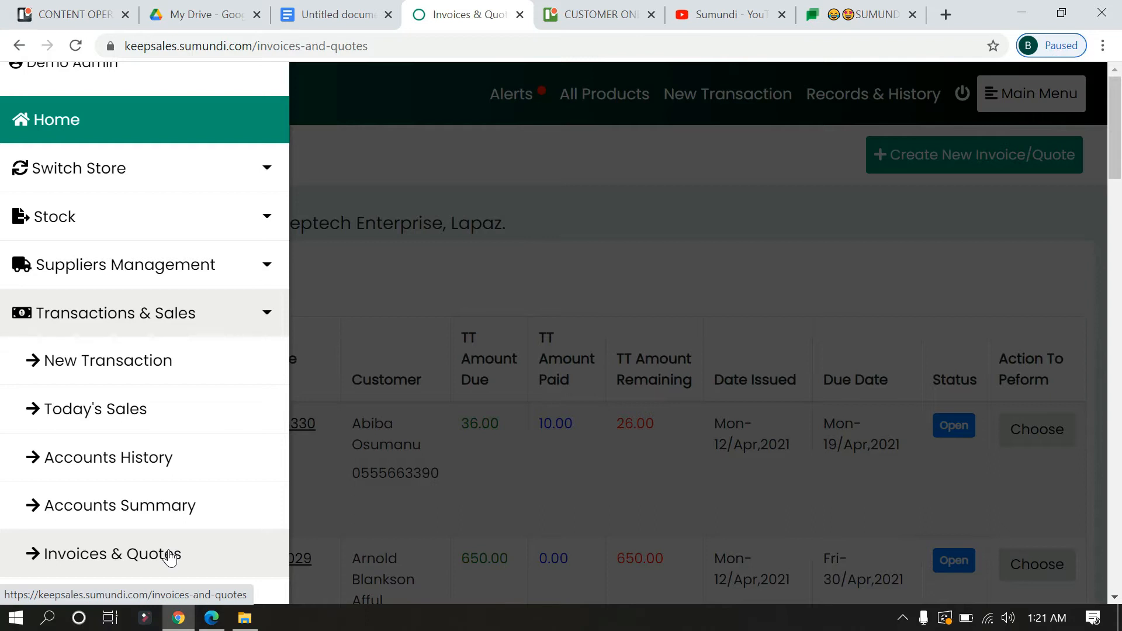
left_click(486, 279)
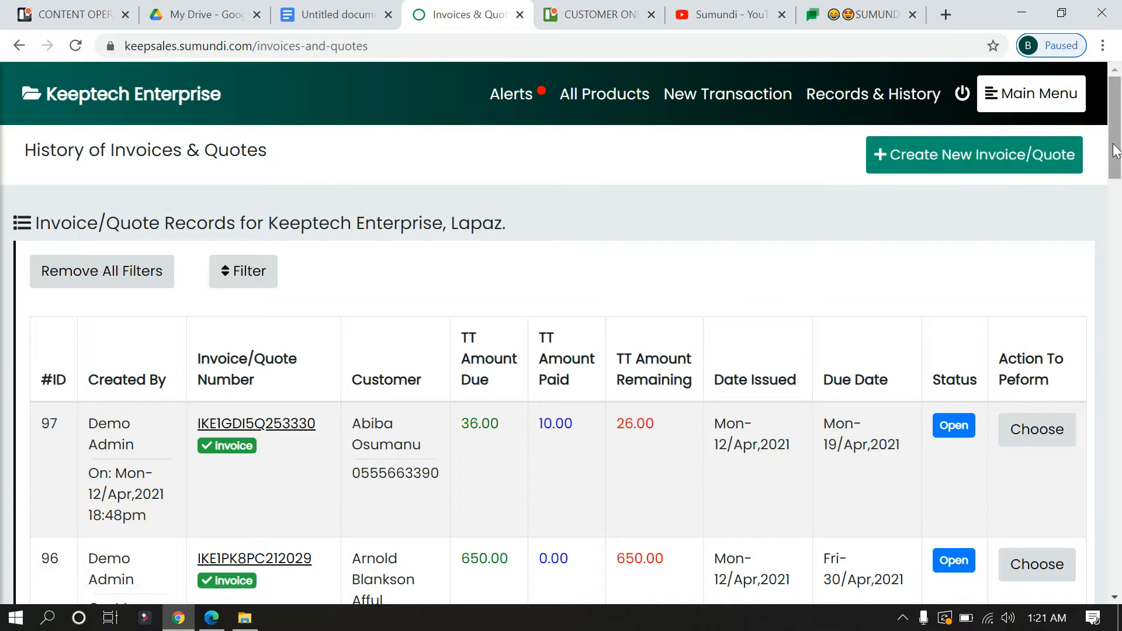
left_click_drag(1114, 153, 1114, 196)
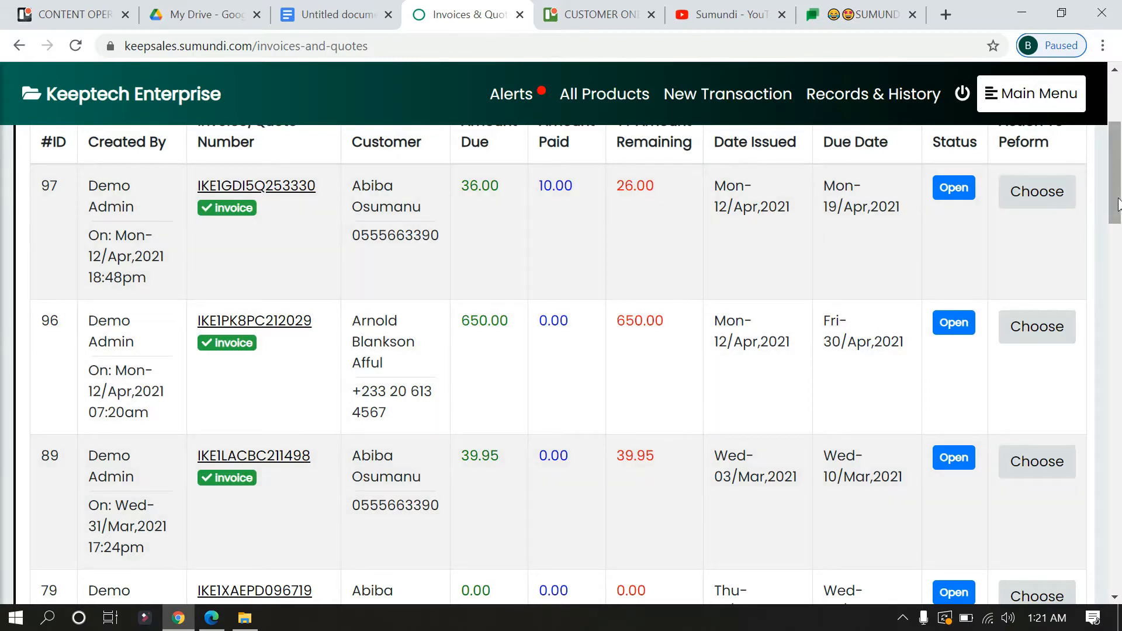
left_click_drag(1116, 183, 1120, 137)
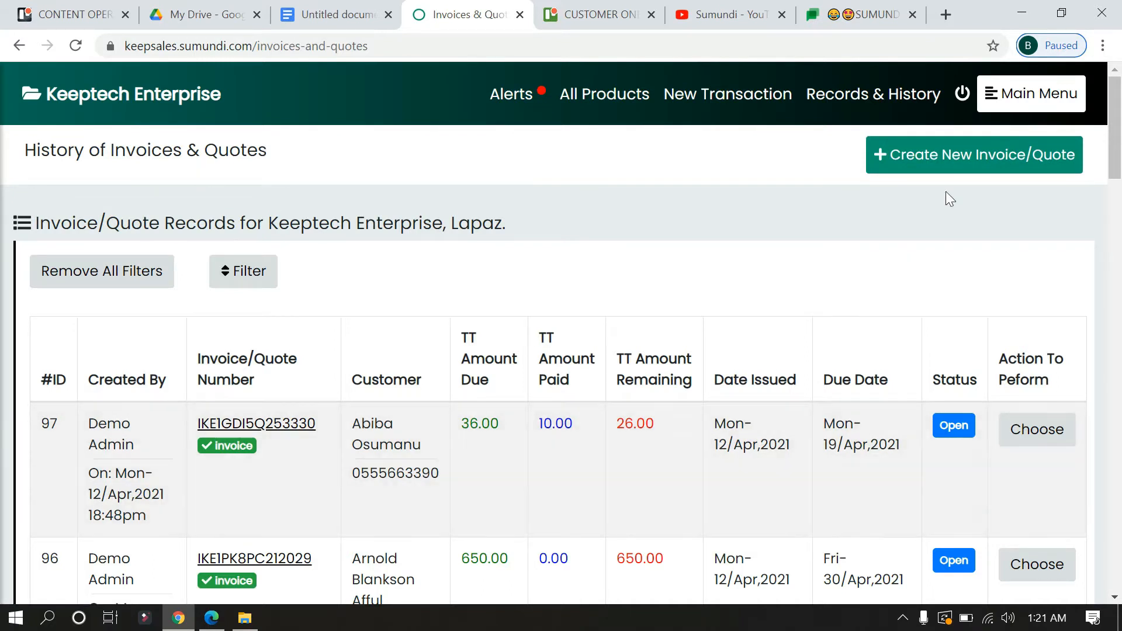
- Start a new invoice issued 15 April and due 29 April
left_click(977, 163)
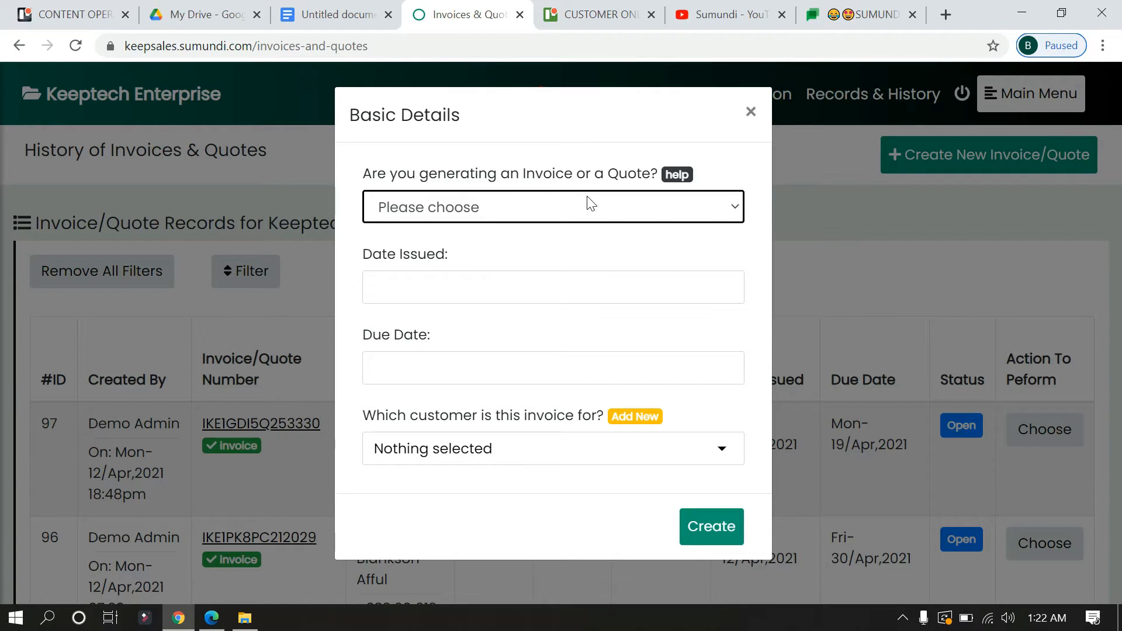
left_click(534, 210)
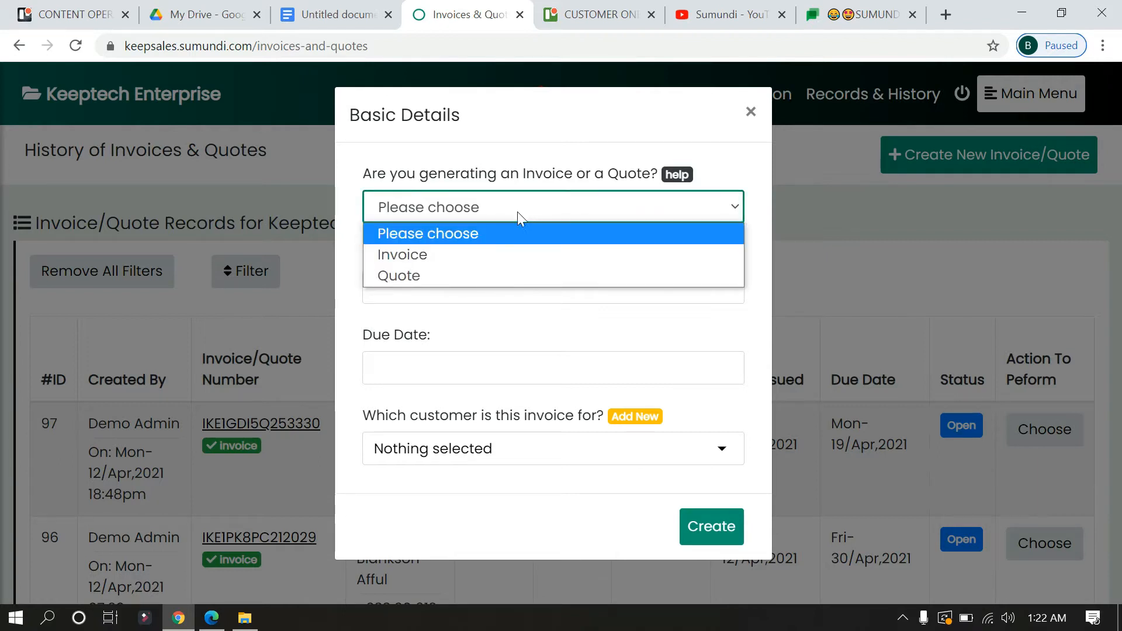
left_click(457, 254)
left_click(462, 286)
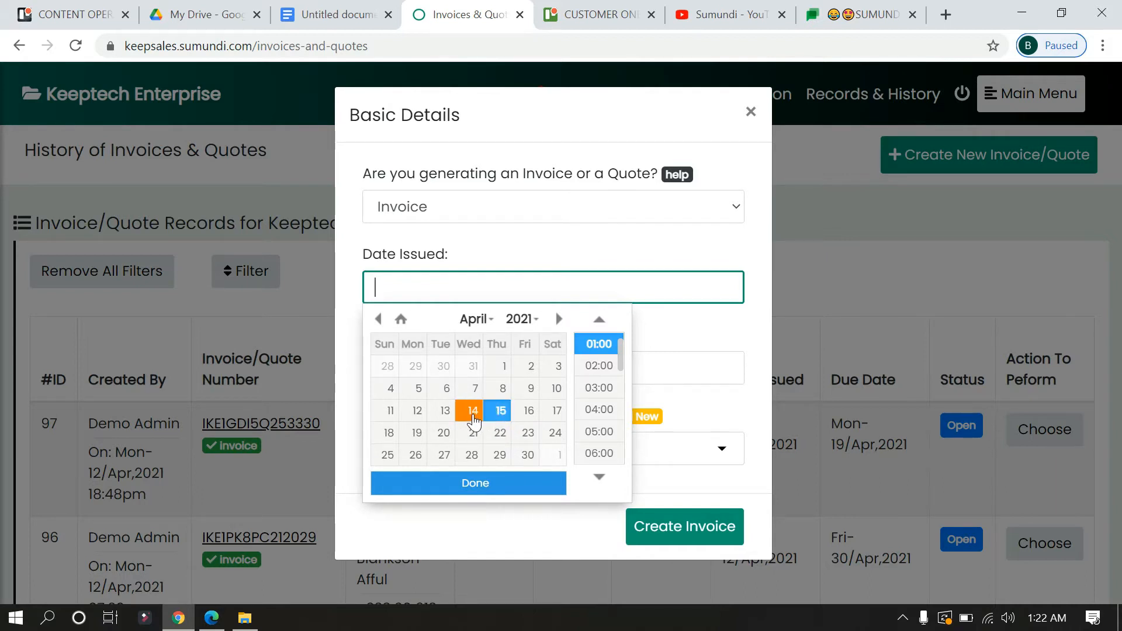
left_click(498, 416)
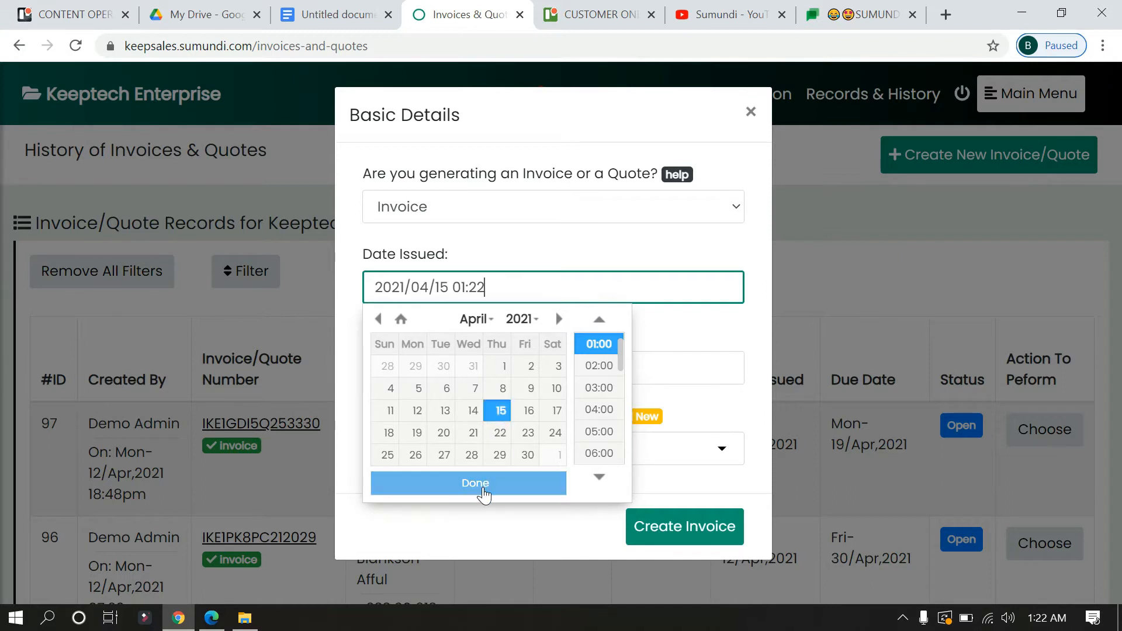
left_click(484, 494)
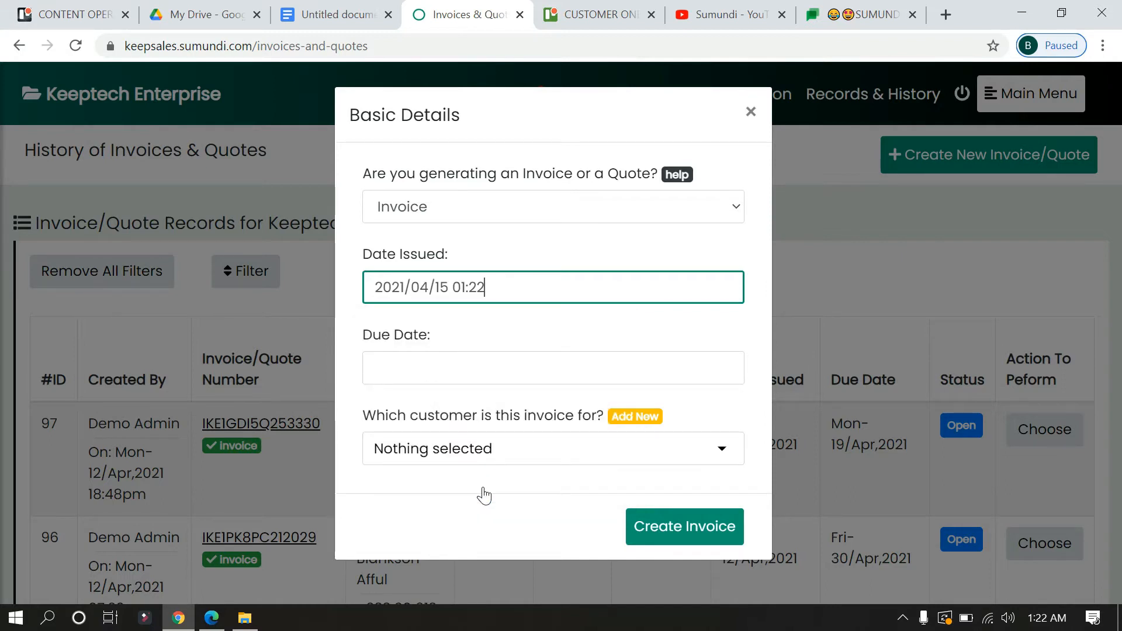
left_click(503, 368)
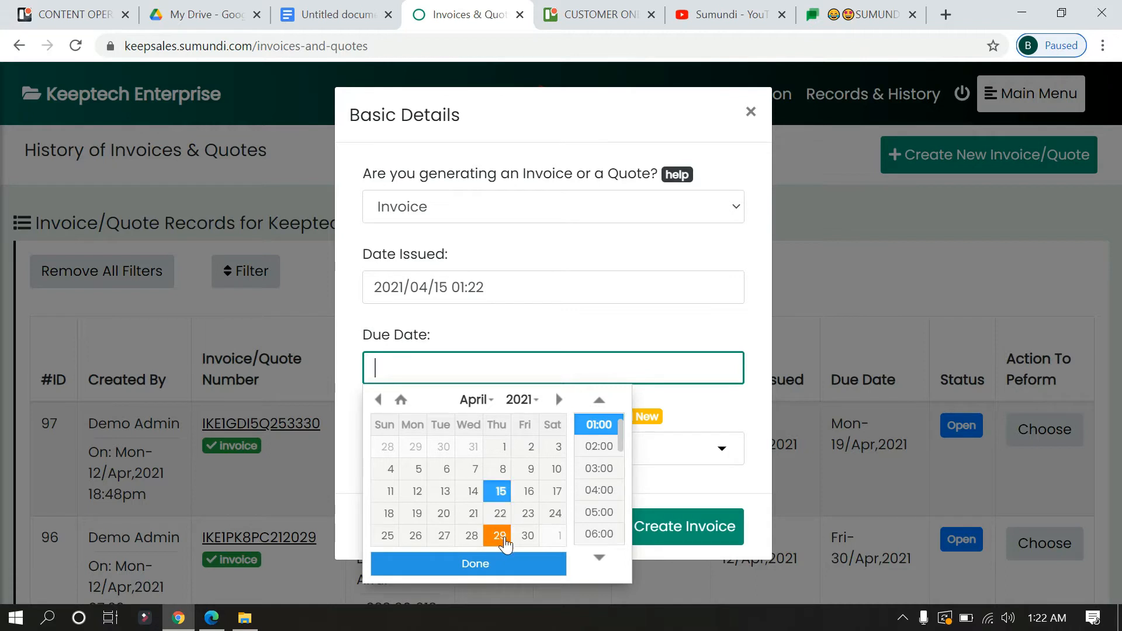
left_click(499, 536)
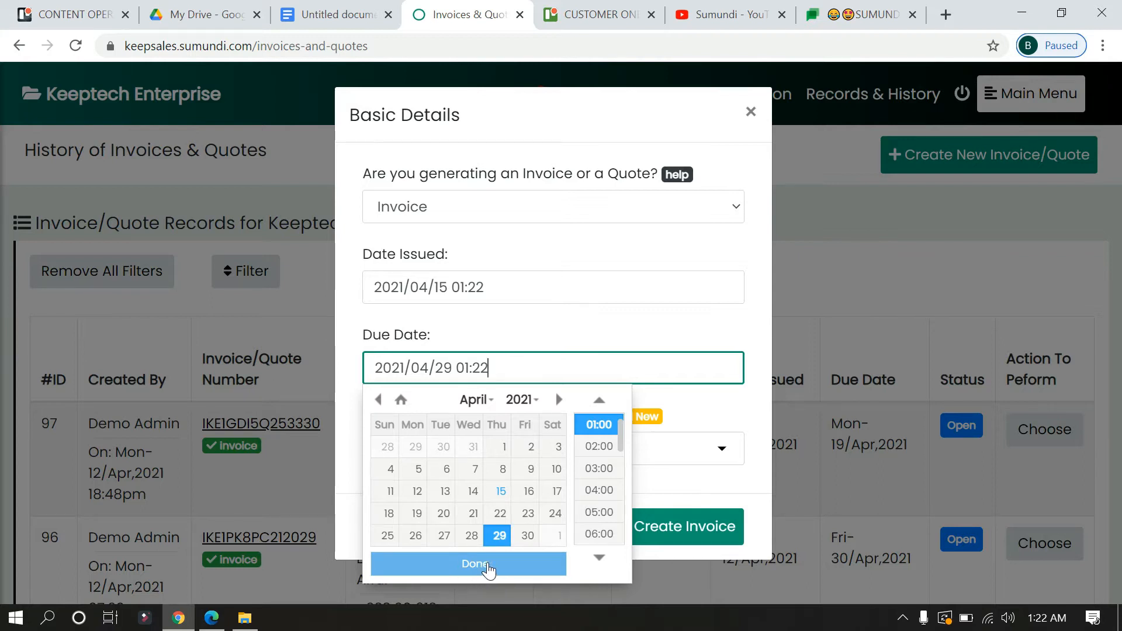
left_click(489, 567)
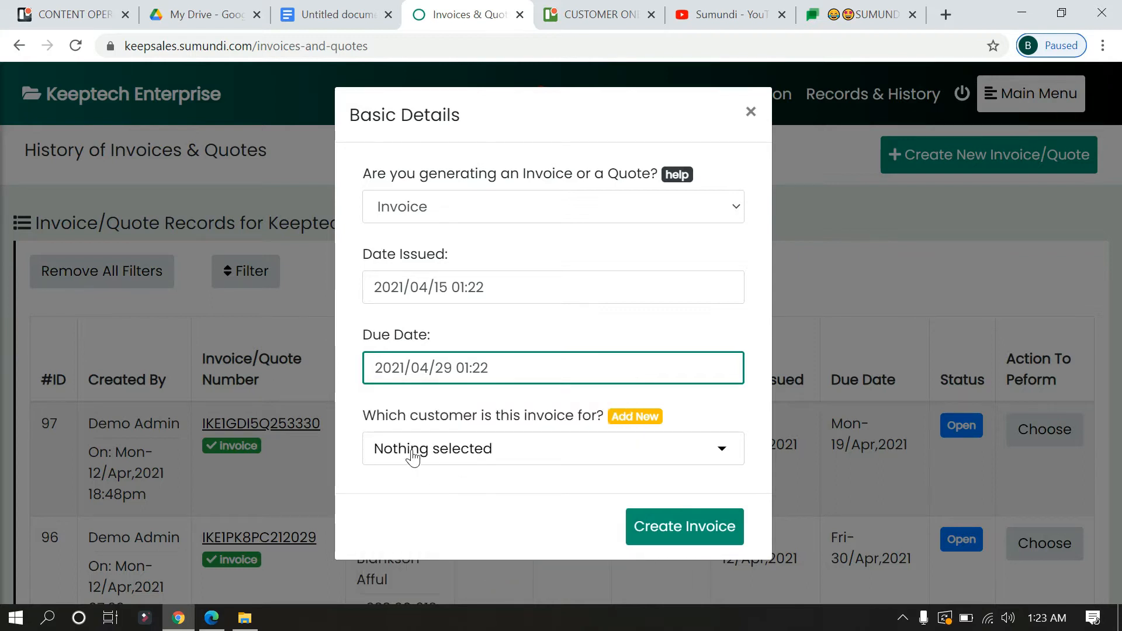
- Browse the customer dropdown without selecting anyone, then go to the Add New customer page
left_click(548, 450)
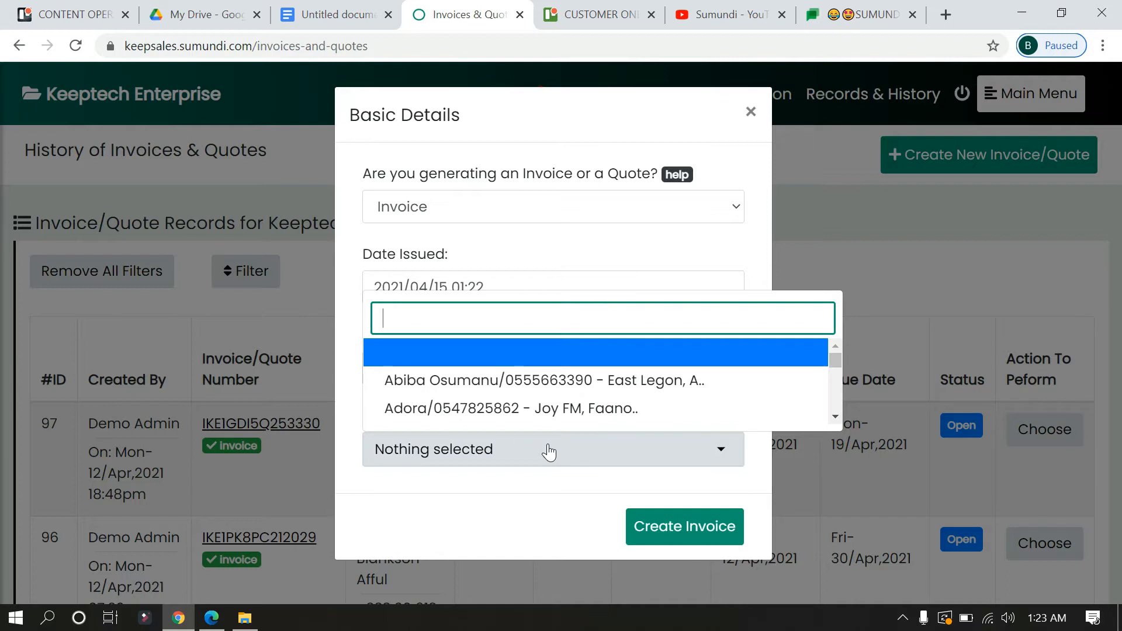
key("Down")
key("Down")
key("Down")
key("Down")
key("Down")
key("Down")
key("Down")
key("Down")
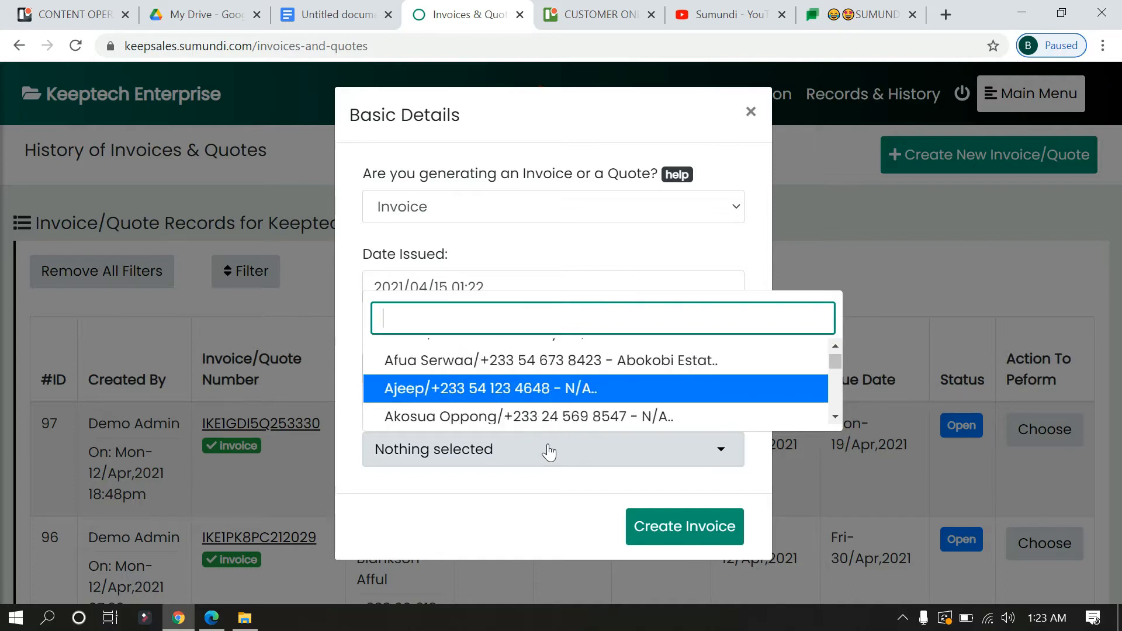
key("Up")
key("Up")
key("Up")
key("Up")
key("Up")
key("Up")
key("Up")
key("Up")
key("Up")
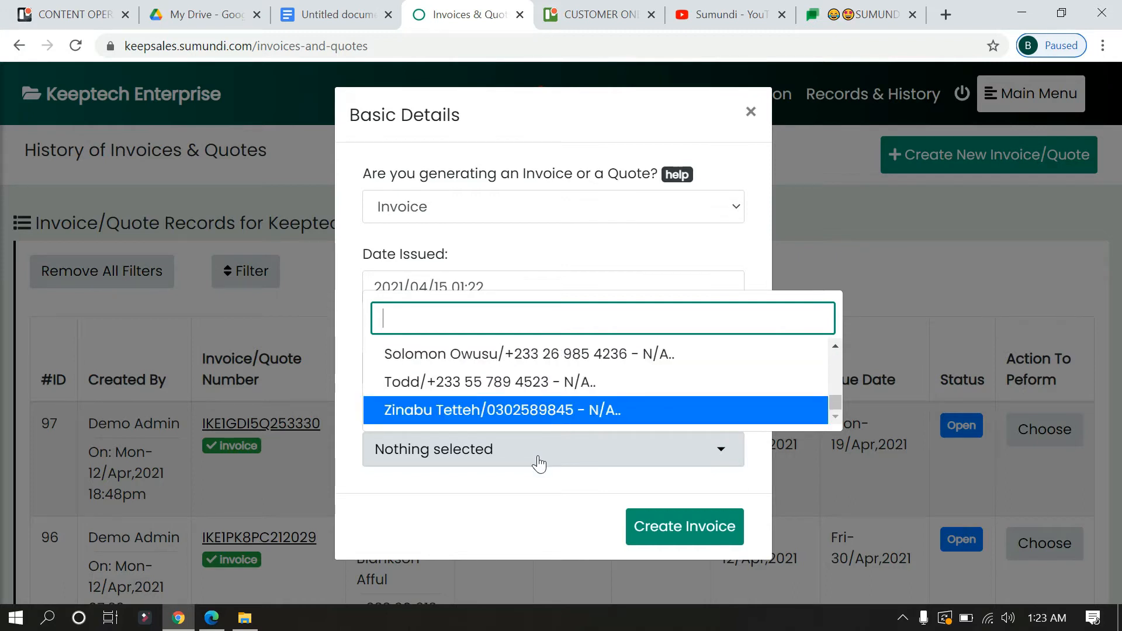
left_click(534, 498)
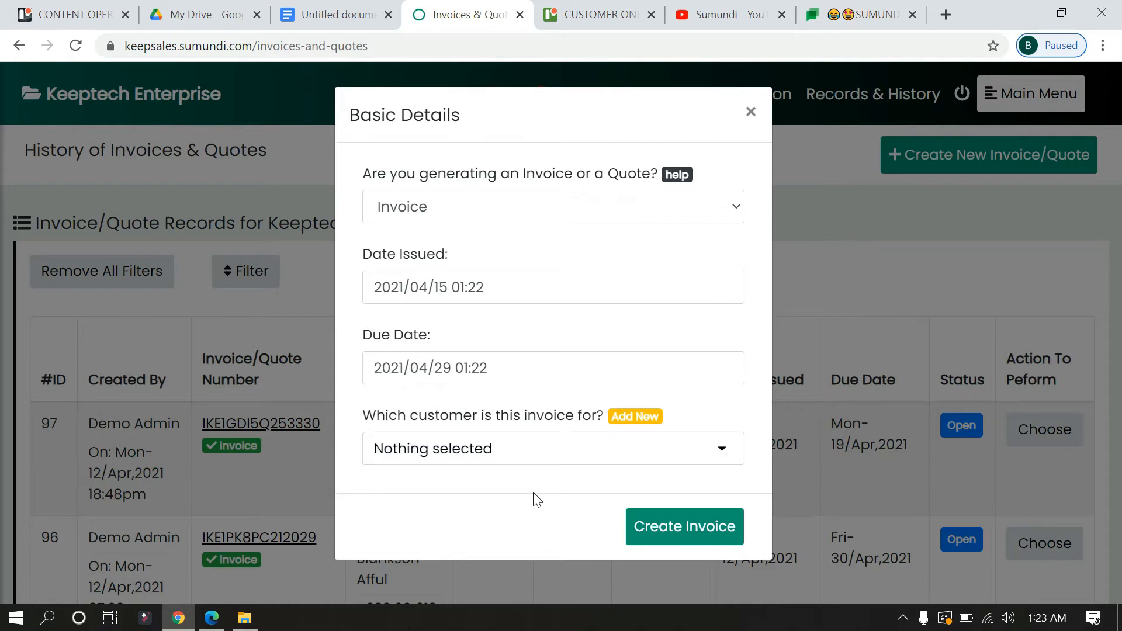
left_click(639, 423)
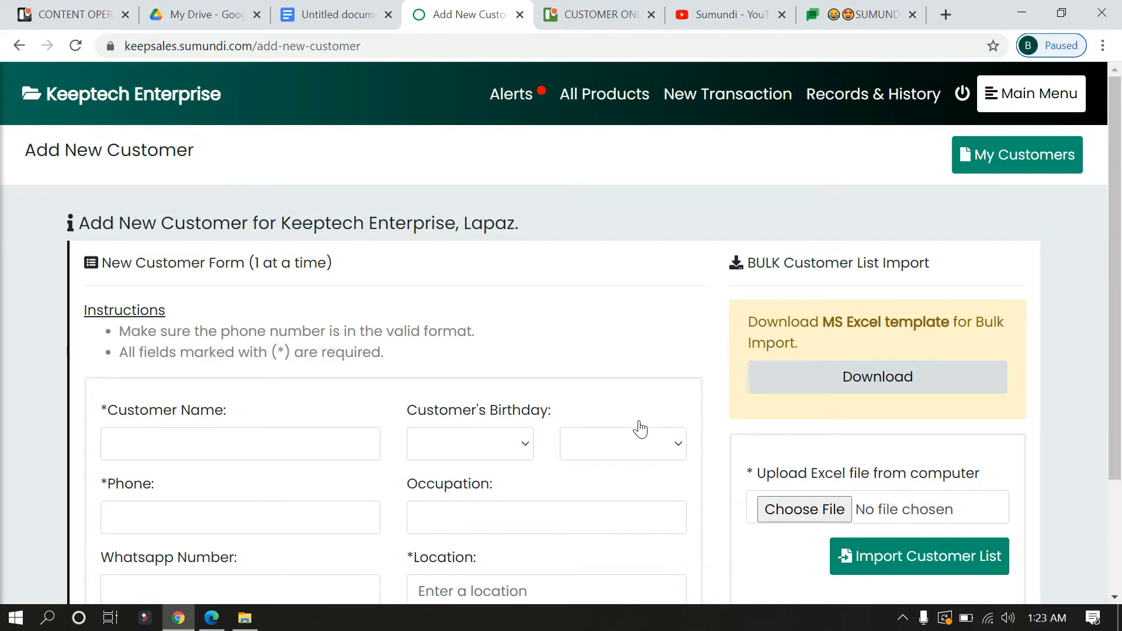
- Leave the Add New Customer form unfilled and go back to the invoices and quotes history
left_click_drag(1118, 204, 1118, 318)
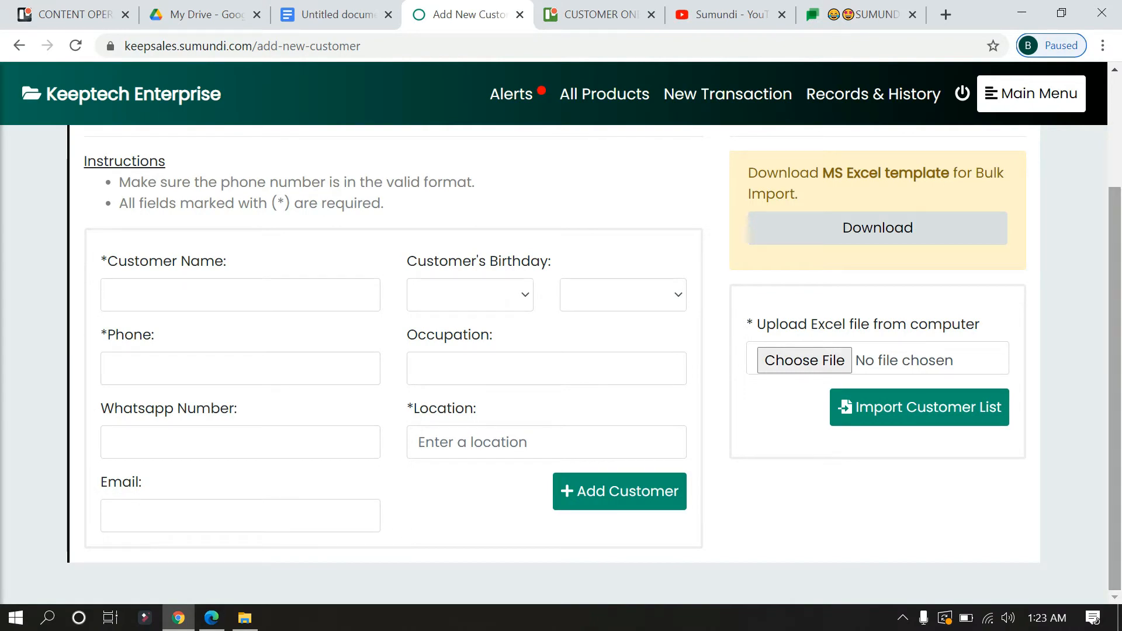
left_click_drag(1118, 319, 1121, 397)
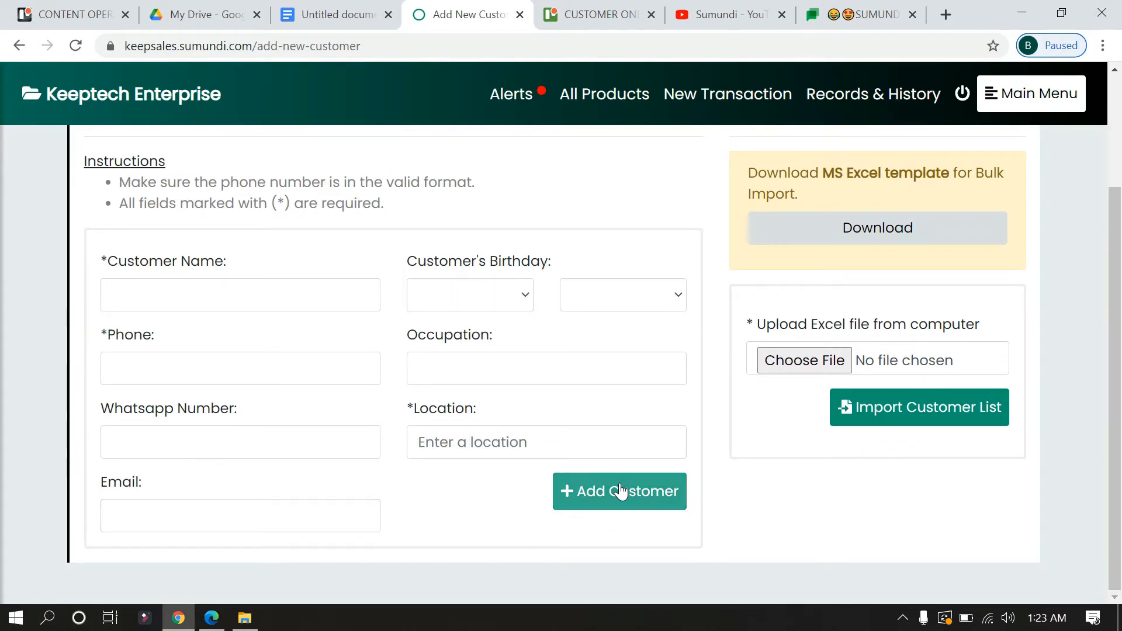
left_click_drag(1113, 288, 1114, 177)
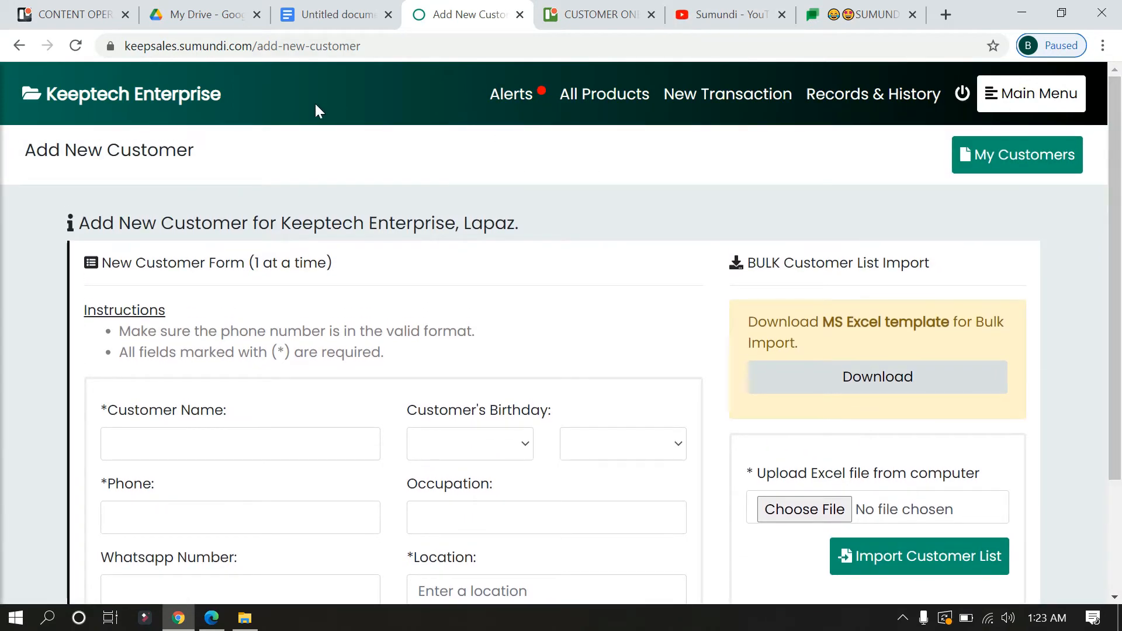
left_click(21, 45)
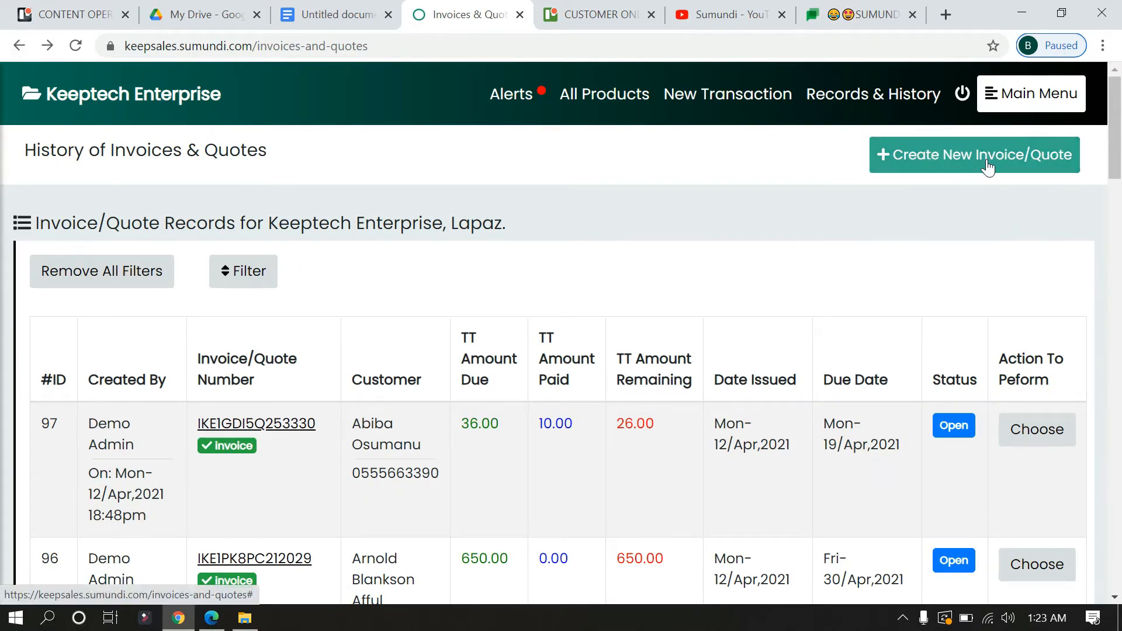
- Begin another invoice with issue date 15 April and due date 29 April
left_click(946, 157)
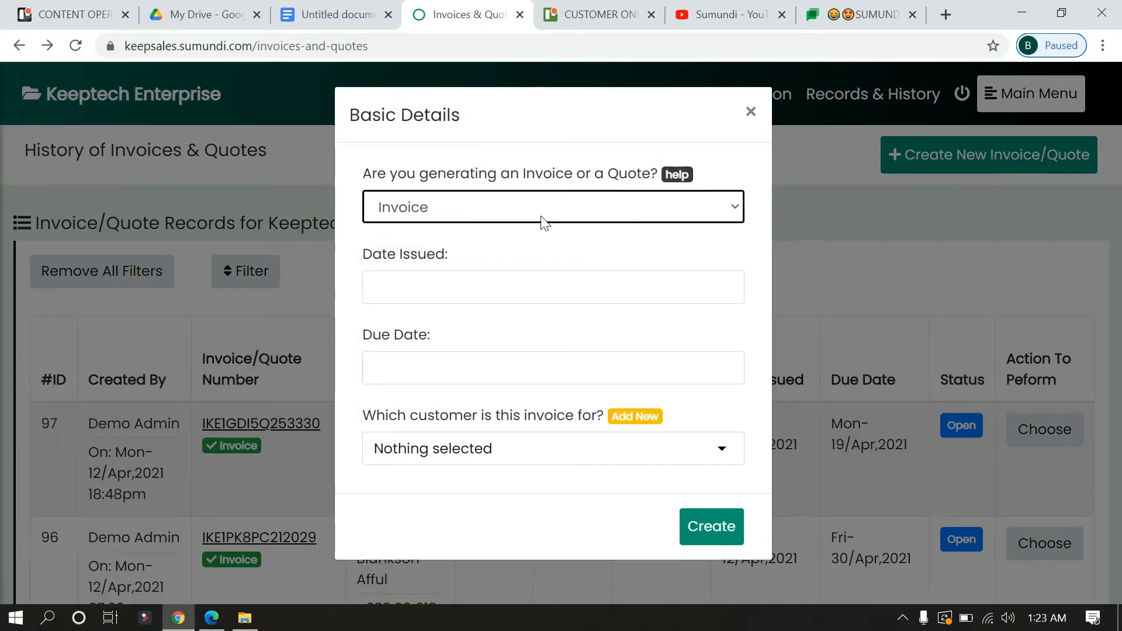
left_click(503, 287)
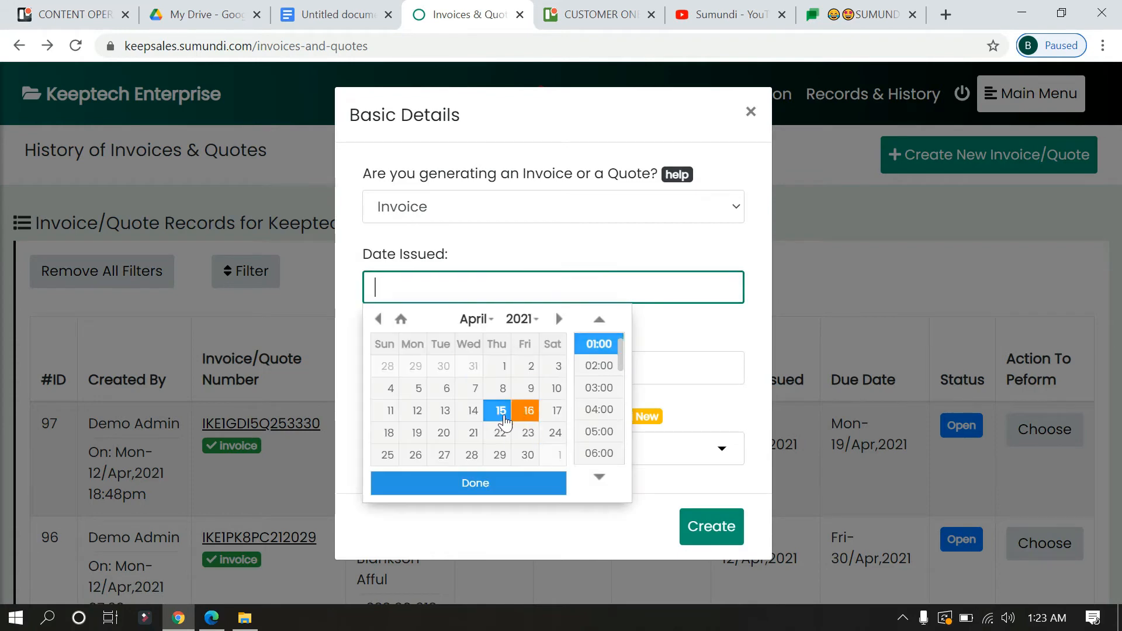
left_click(503, 414)
left_click(501, 483)
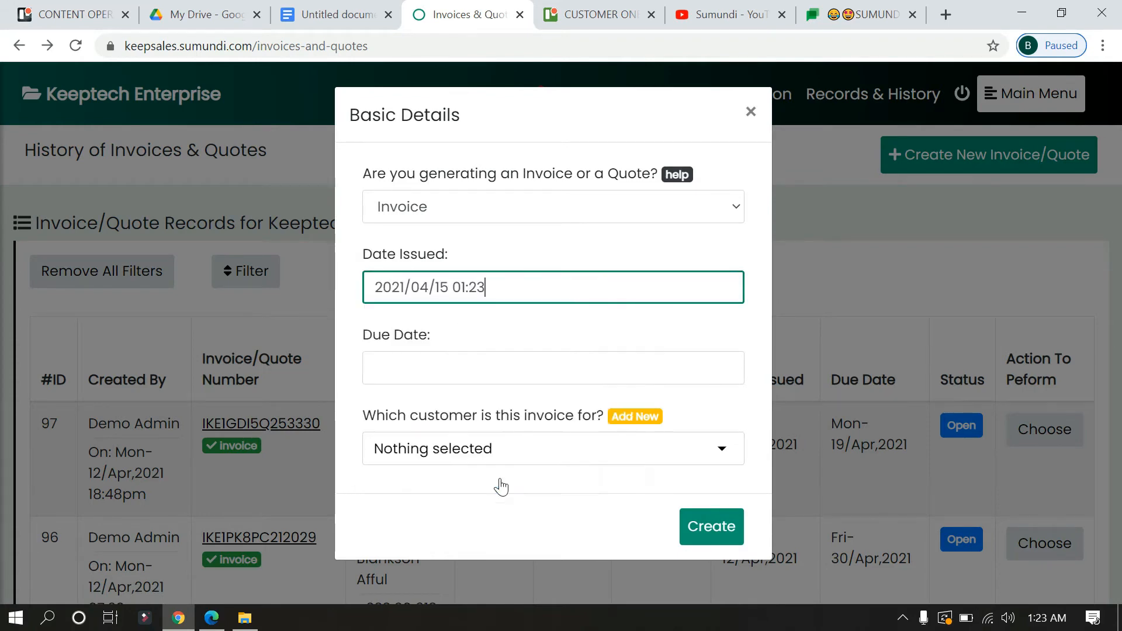
left_click(444, 367)
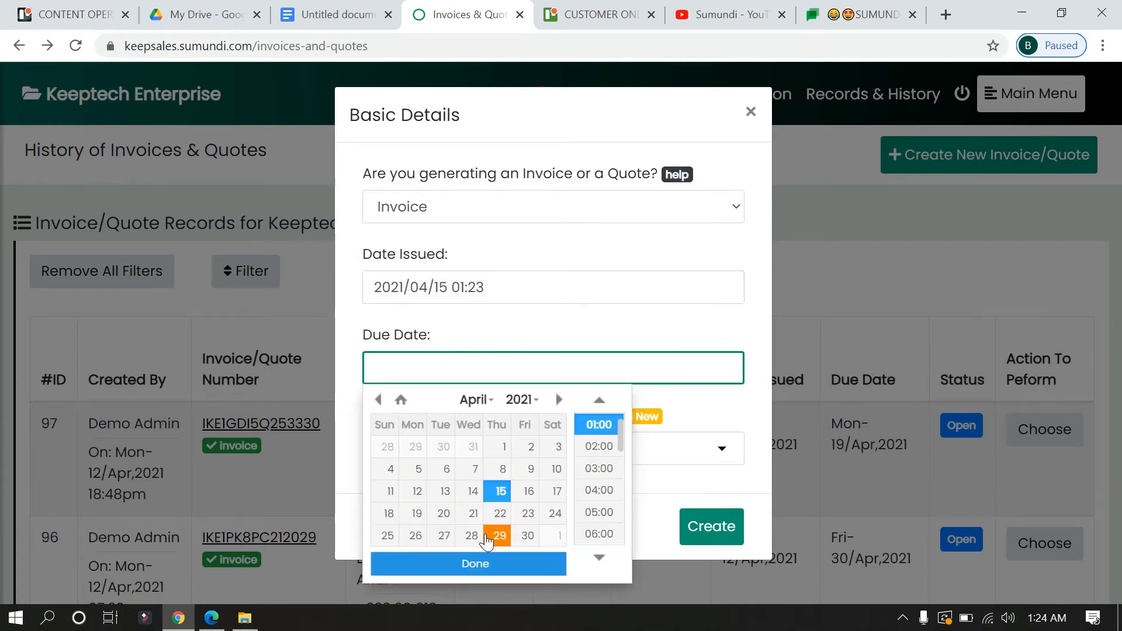
left_click(497, 535)
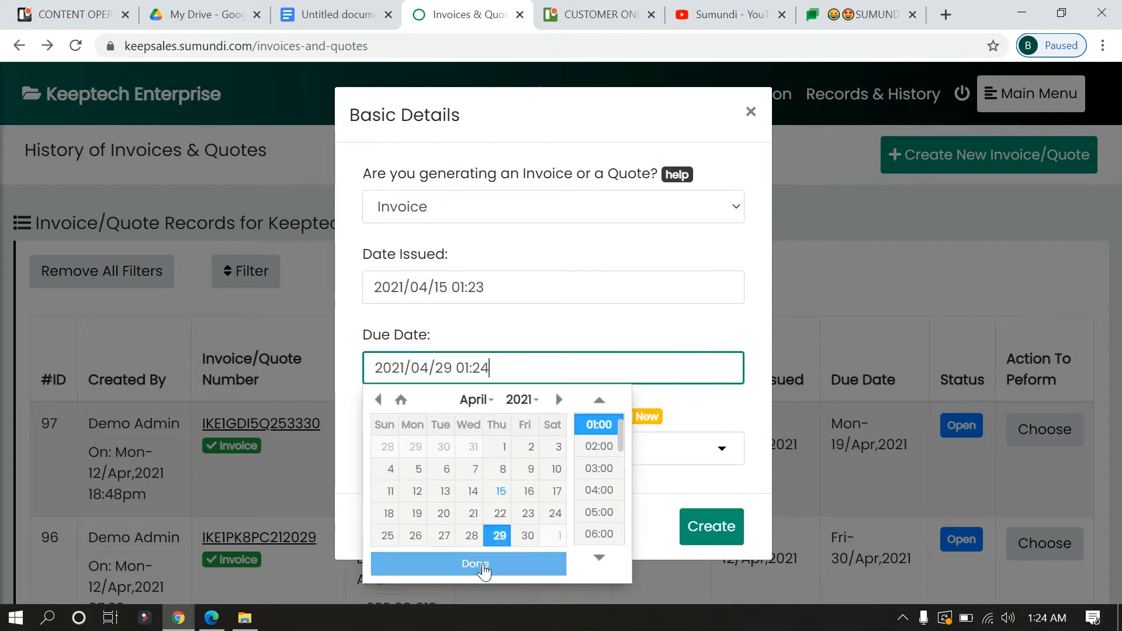
left_click(483, 566)
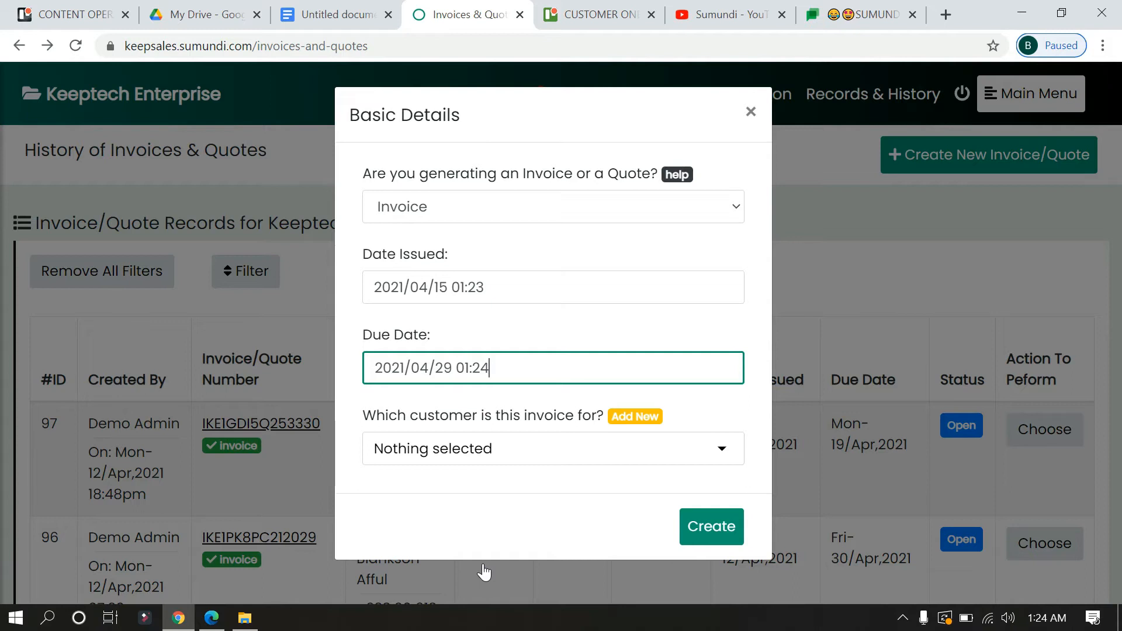
- Assign the first listed customer and create the invoice
left_click(614, 464)
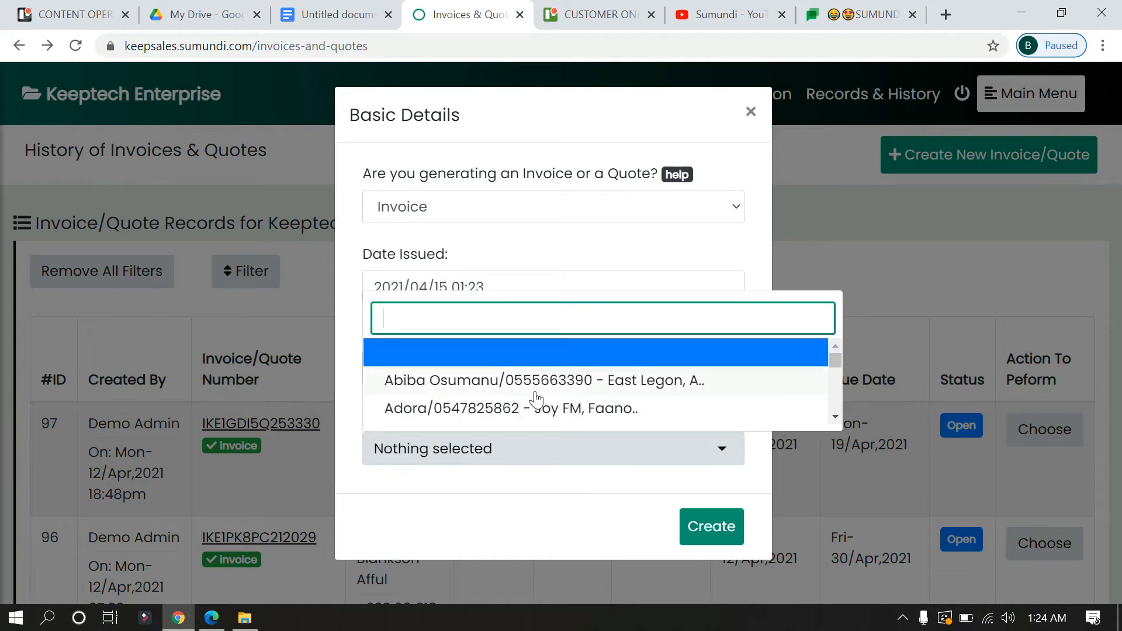
left_click(471, 382)
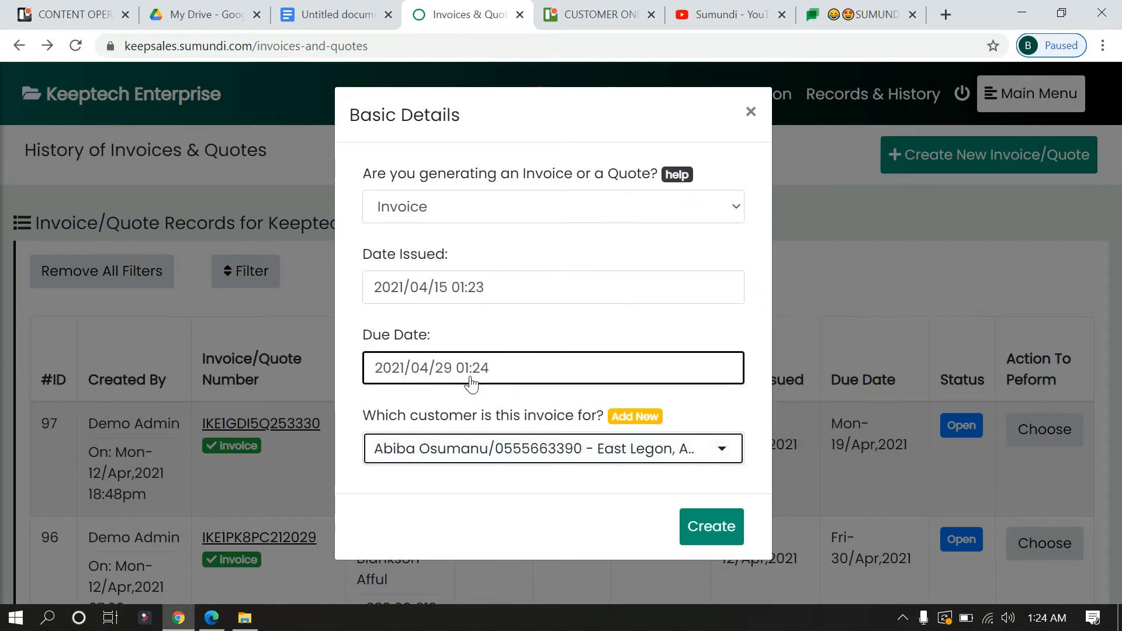
left_click(723, 537)
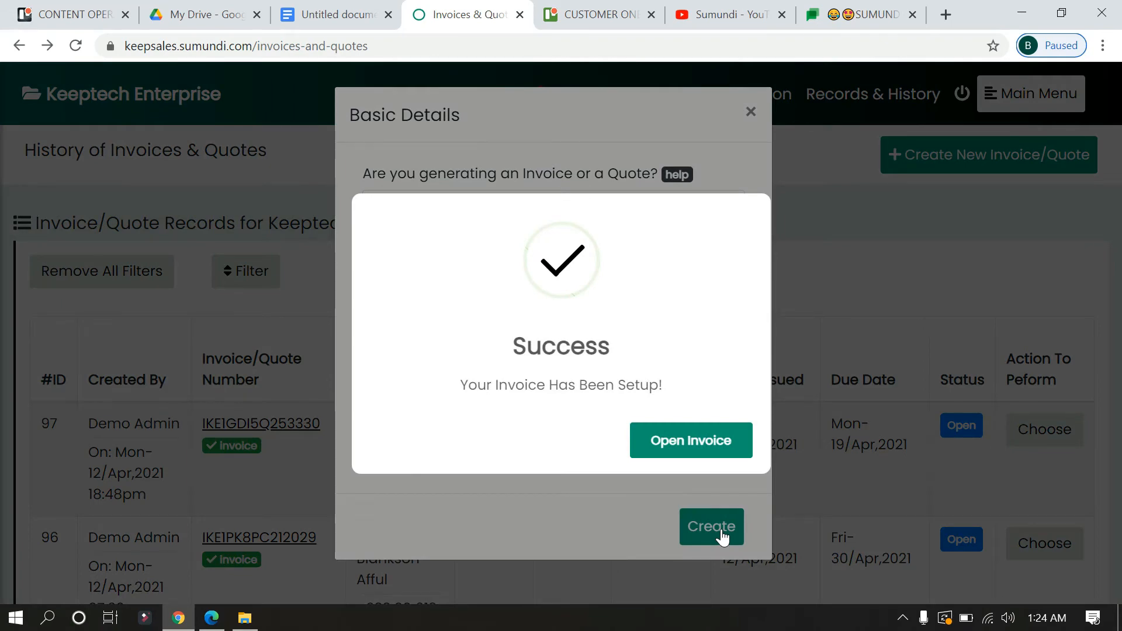
- Open the empty new invoice from the Success popup and scroll to Choose Product
left_click(703, 453)
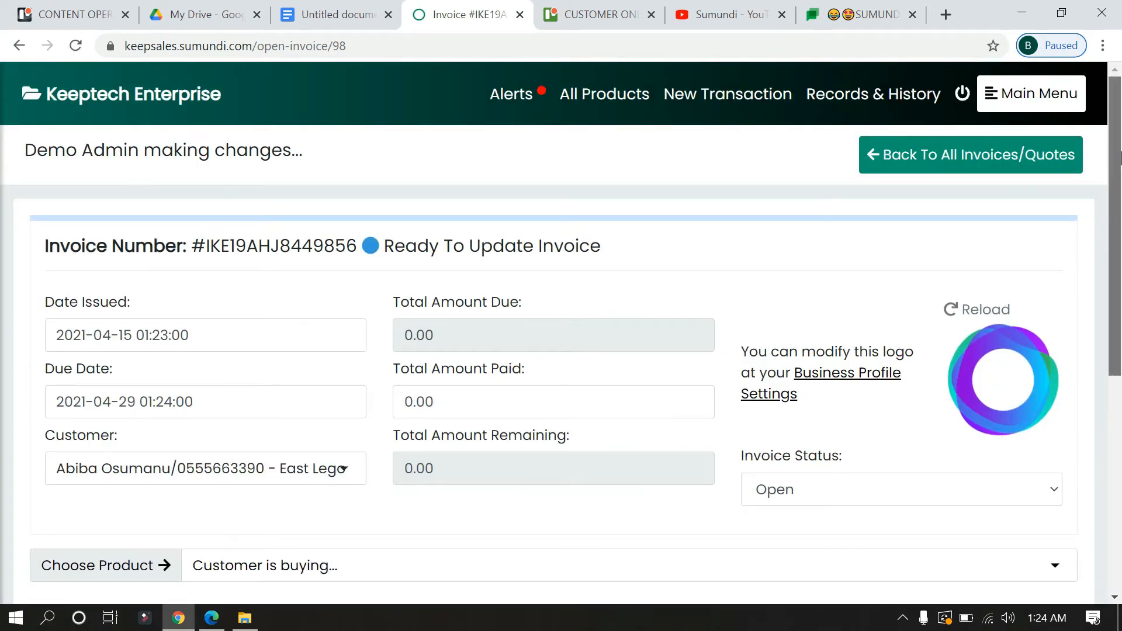
left_click_drag(1120, 156, 1119, 201)
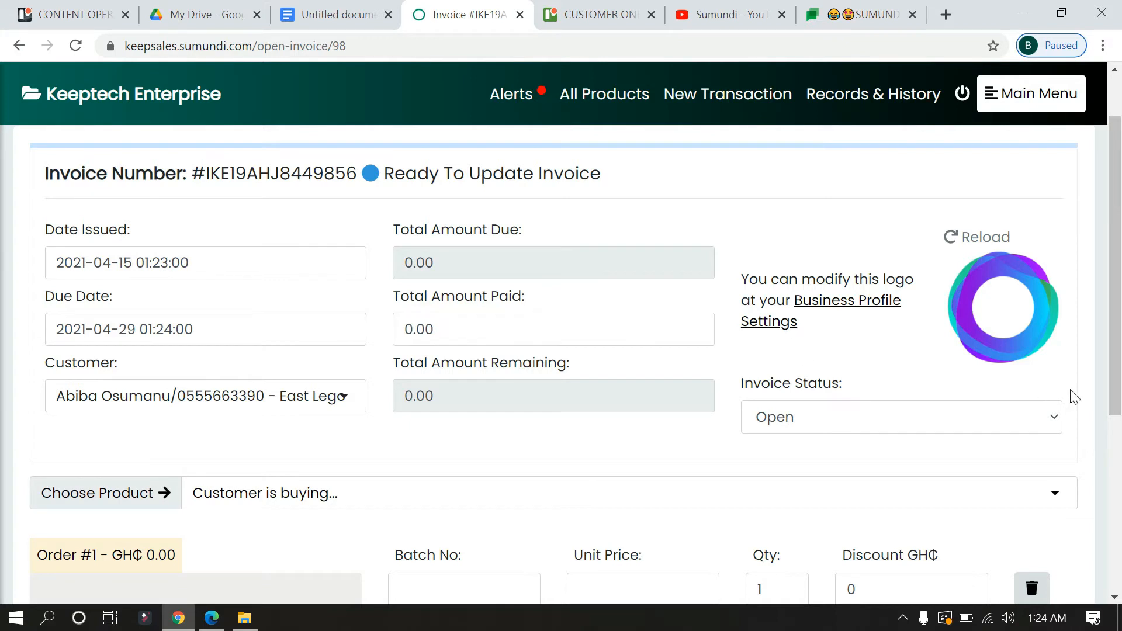
- Add the NASCO SMART LED 32INCH TV and NASCO DRY IRON as orders #1 and #2
scroll(1118, 298, "down", 4)
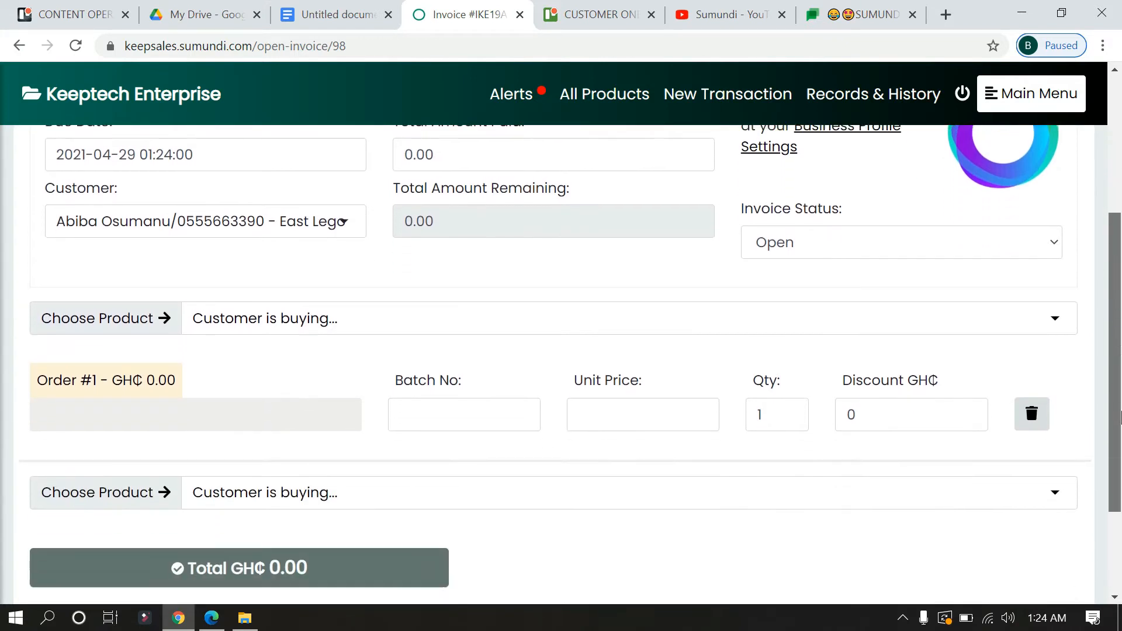
left_click(501, 243)
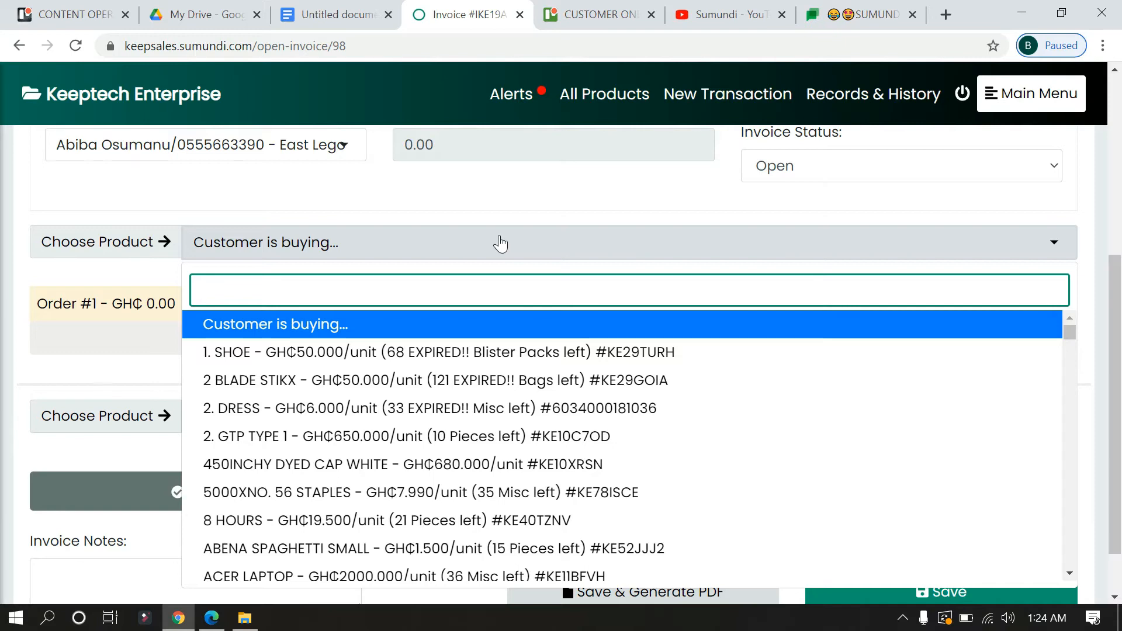
type("smart")
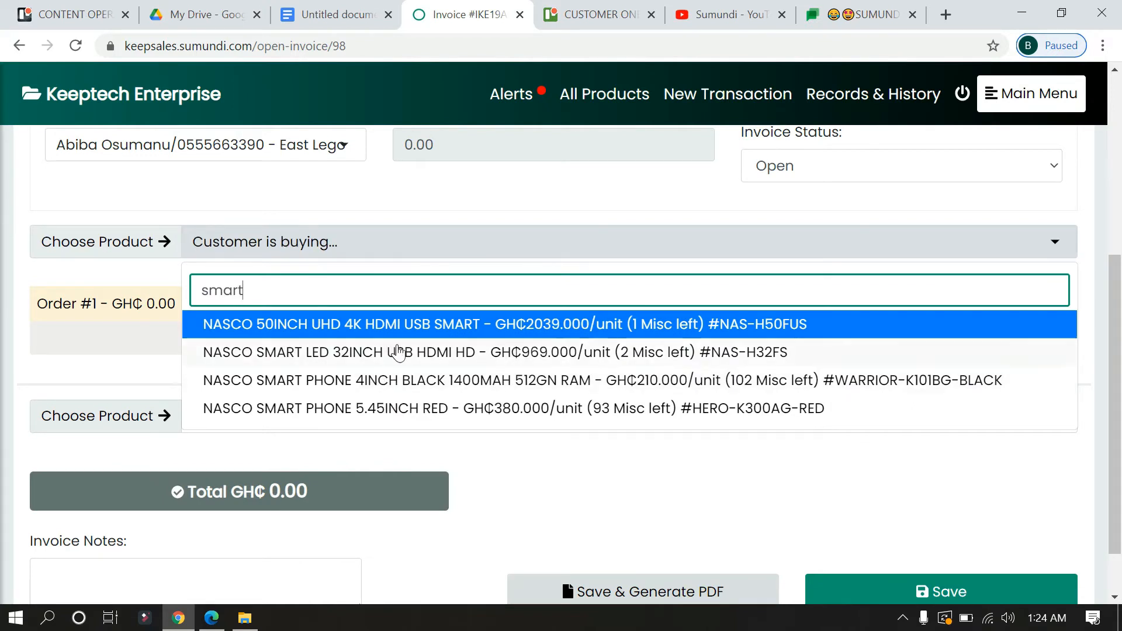
left_click(355, 352)
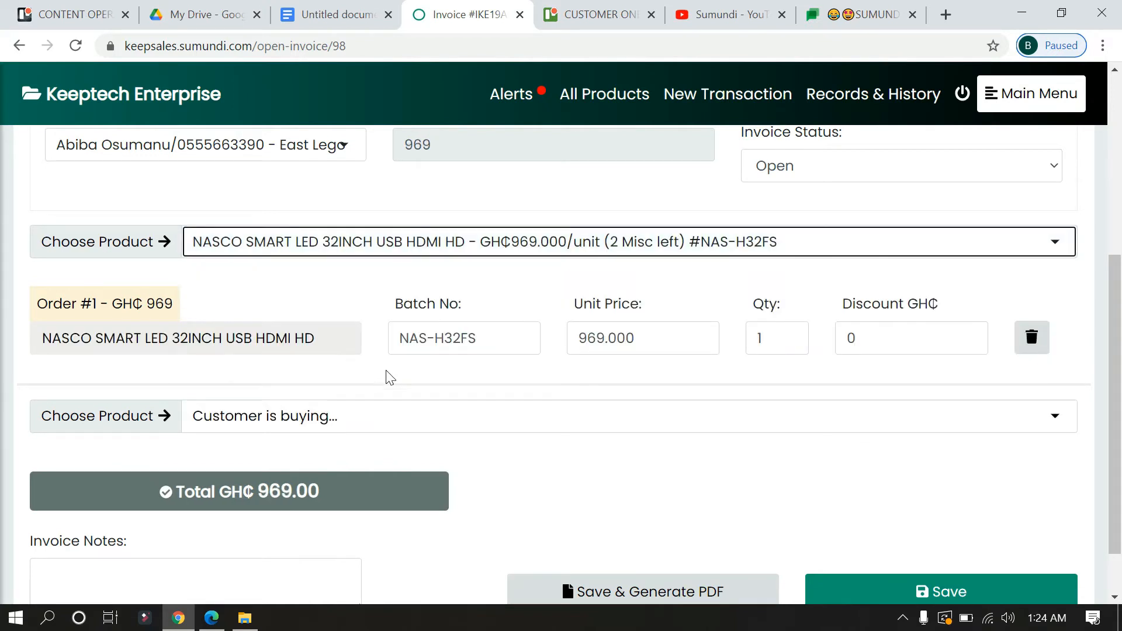
left_click(402, 425)
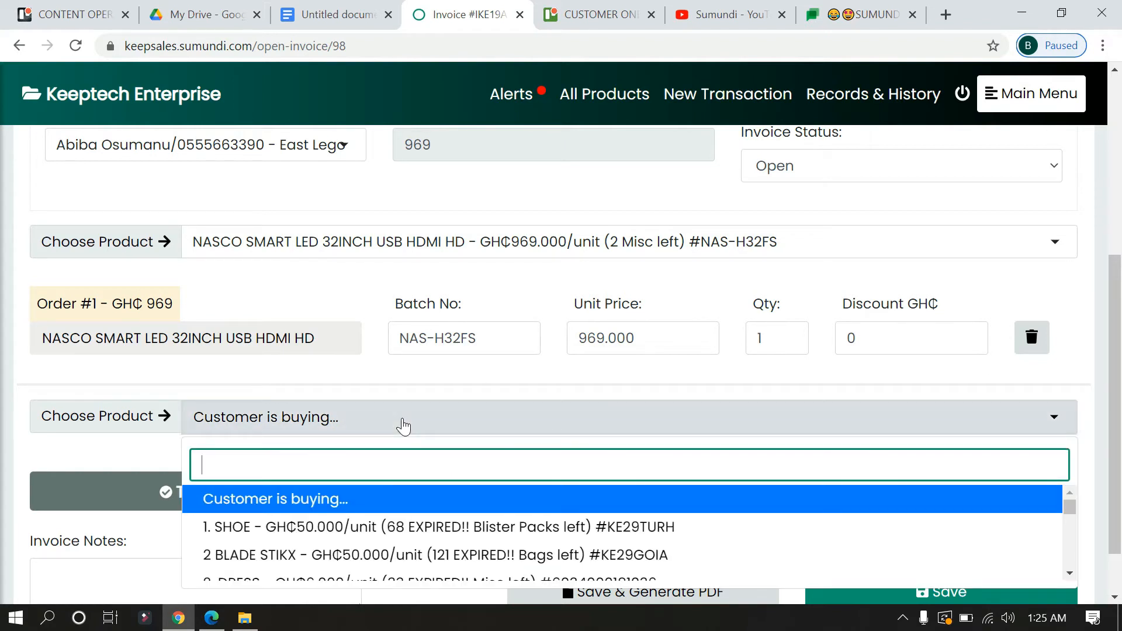
type("iron")
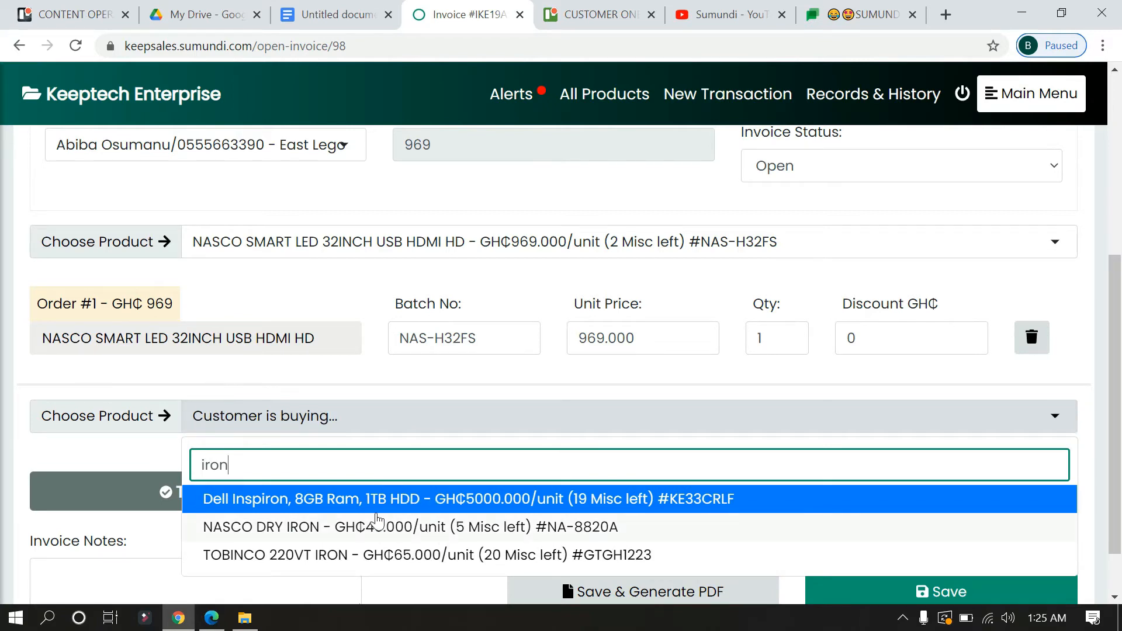
left_click(376, 520)
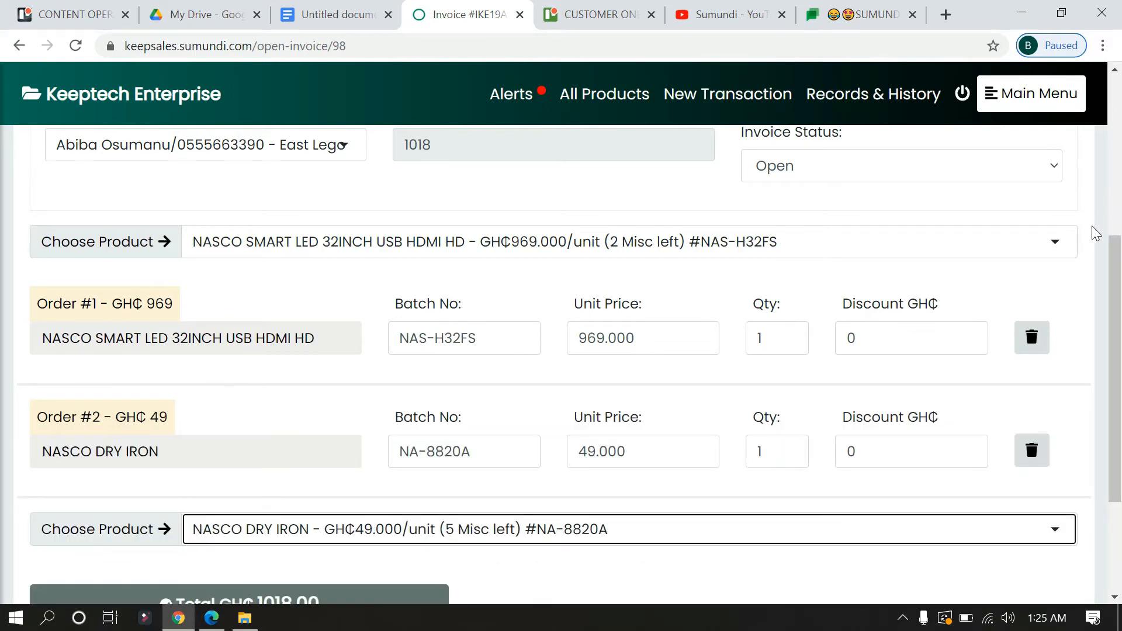
- Add 2. DRESS and SHOE - 180 as orders #3 and #4, totalling GH₵1204.00
scroll(1113, 251, "down", 3)
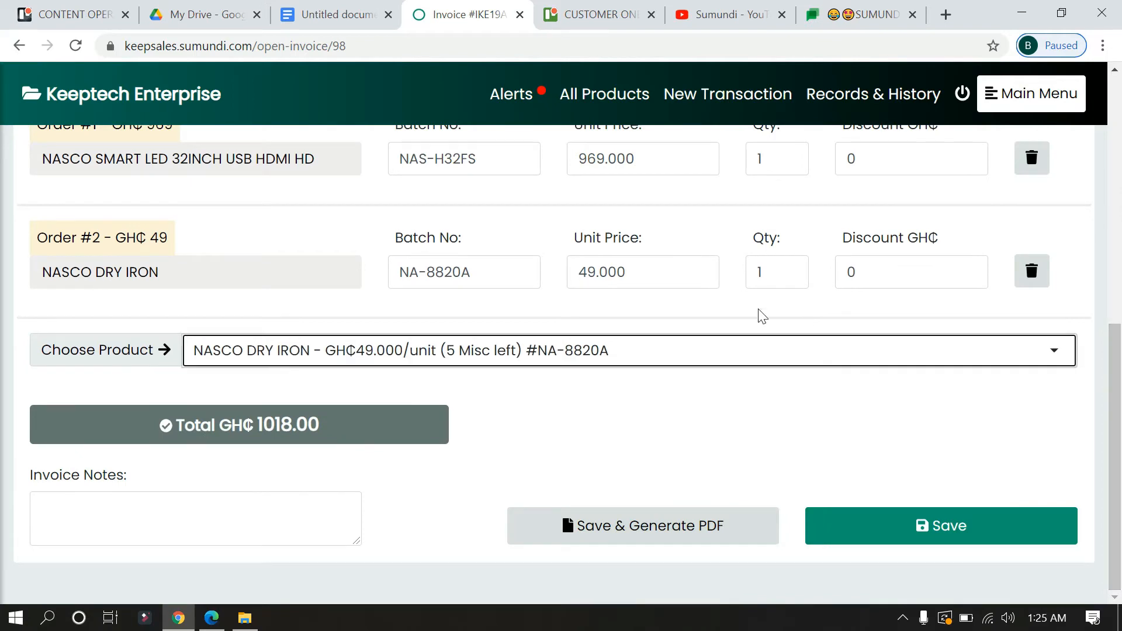
left_click(671, 349)
type("dres")
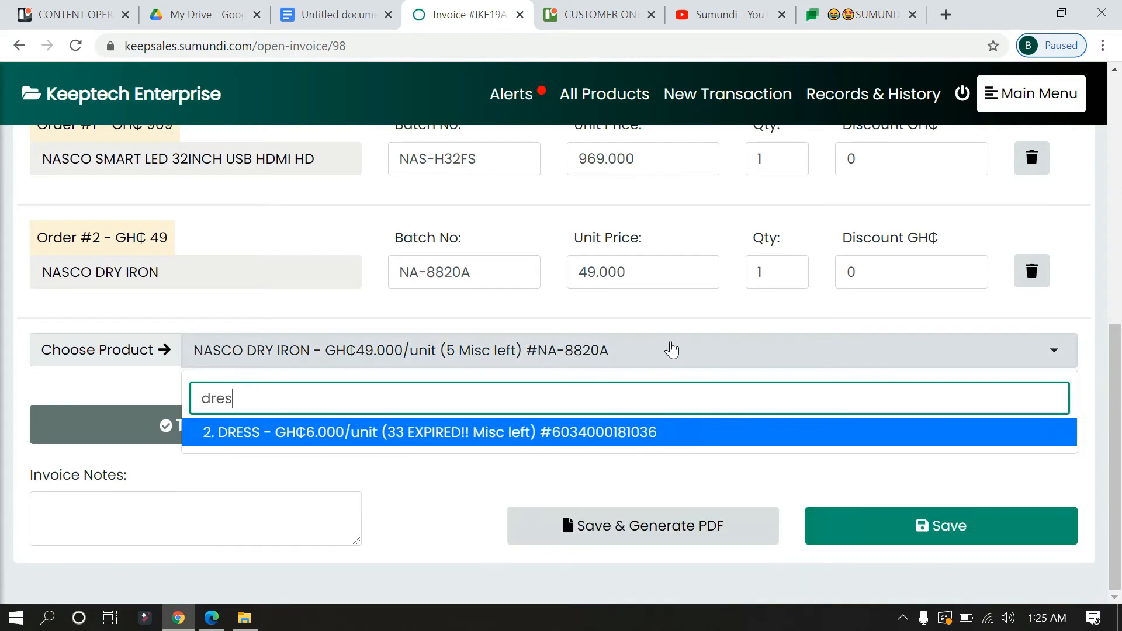
left_click(454, 439)
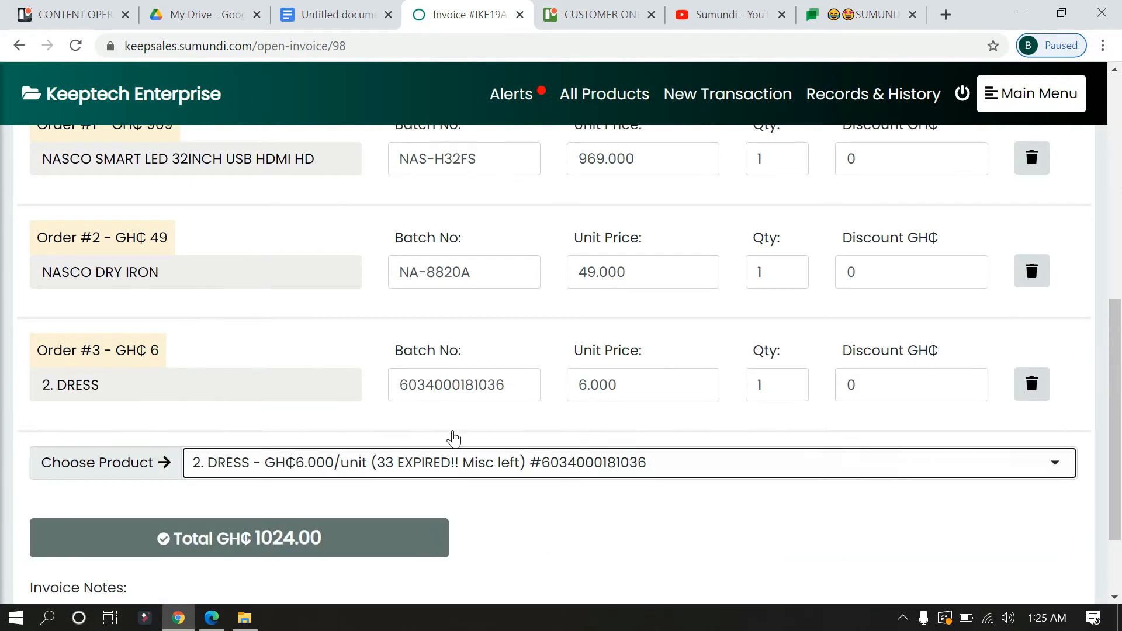
left_click(769, 476)
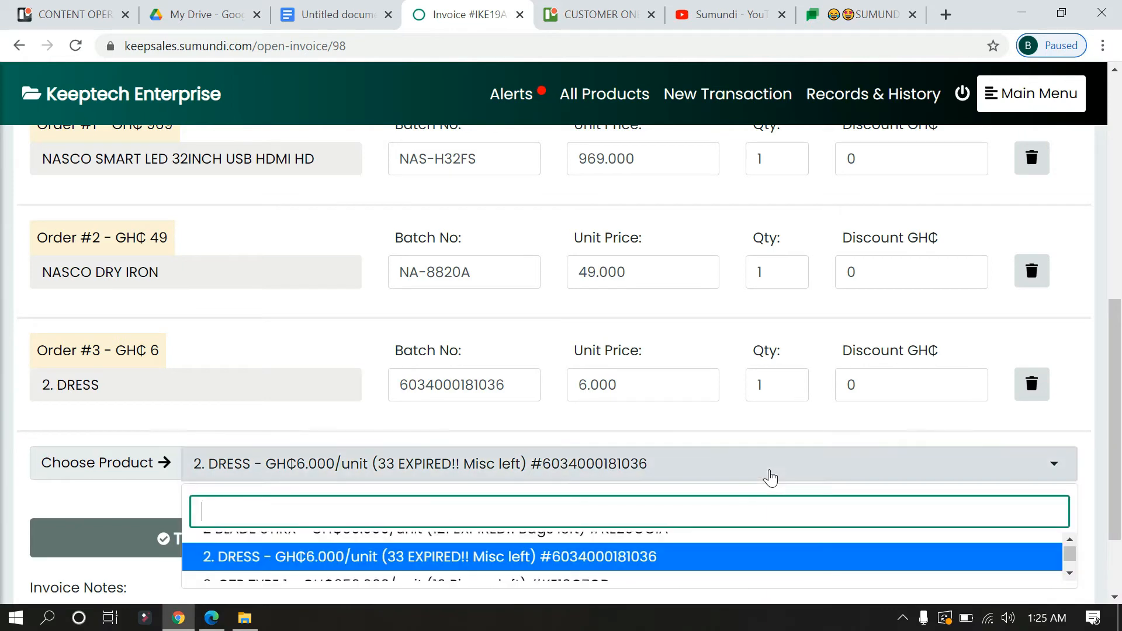
type("shoe")
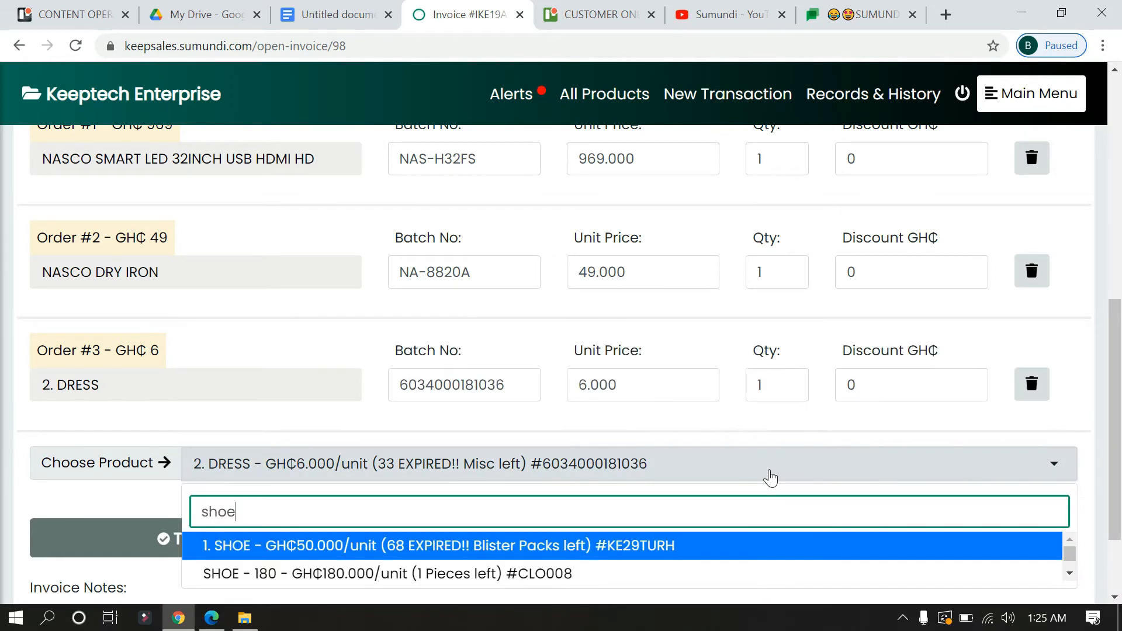
left_click(392, 573)
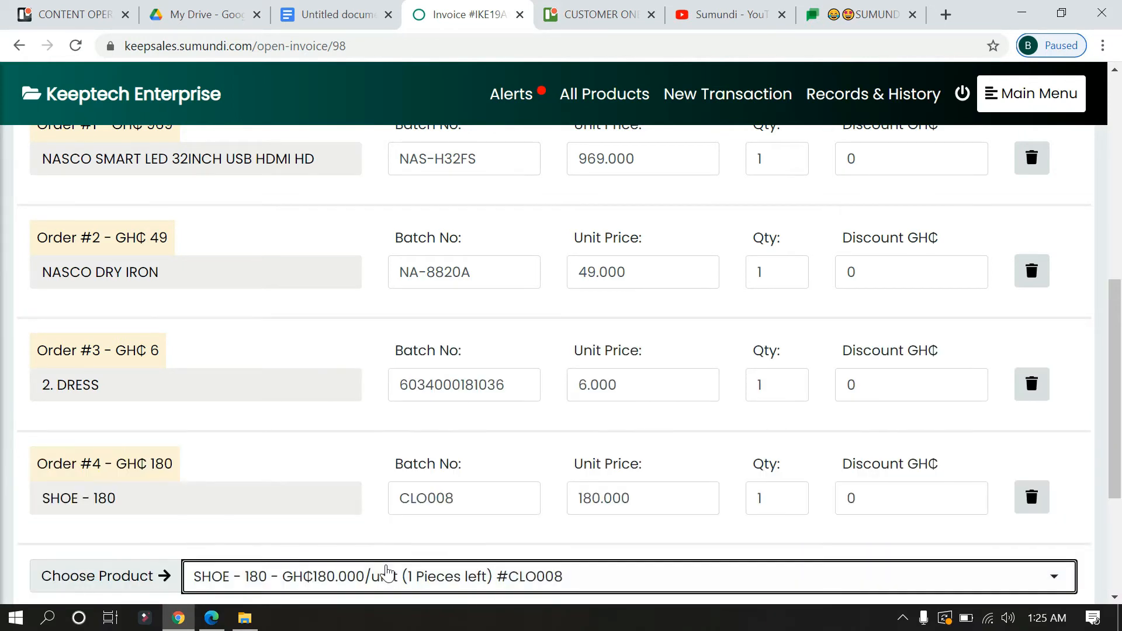
scroll(1115, 386, "down", 3)
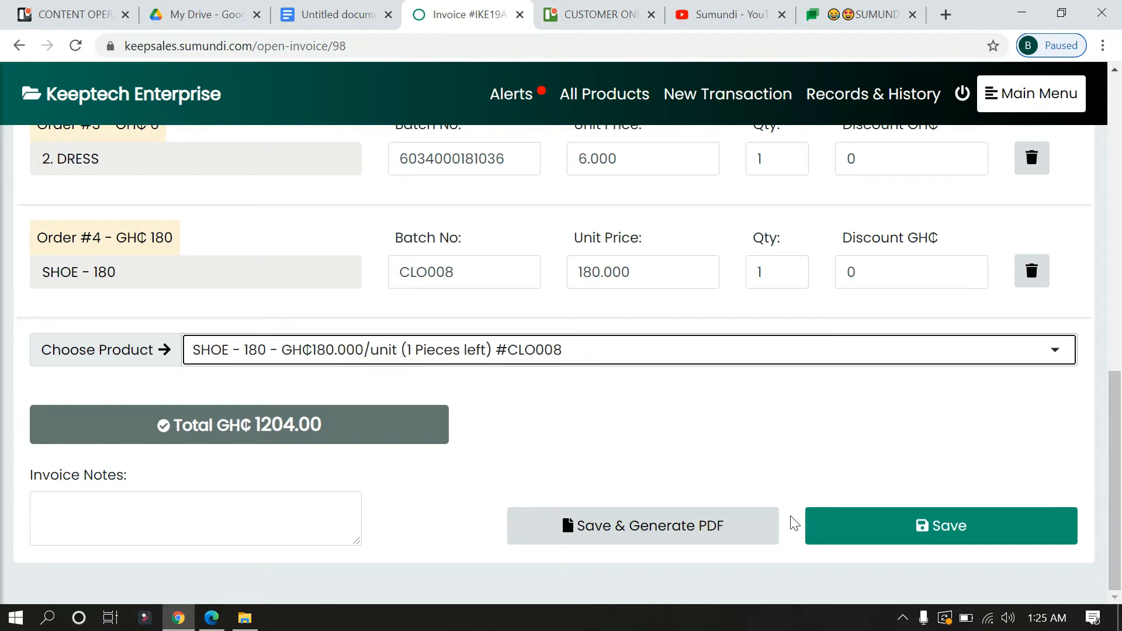
left_click(234, 511)
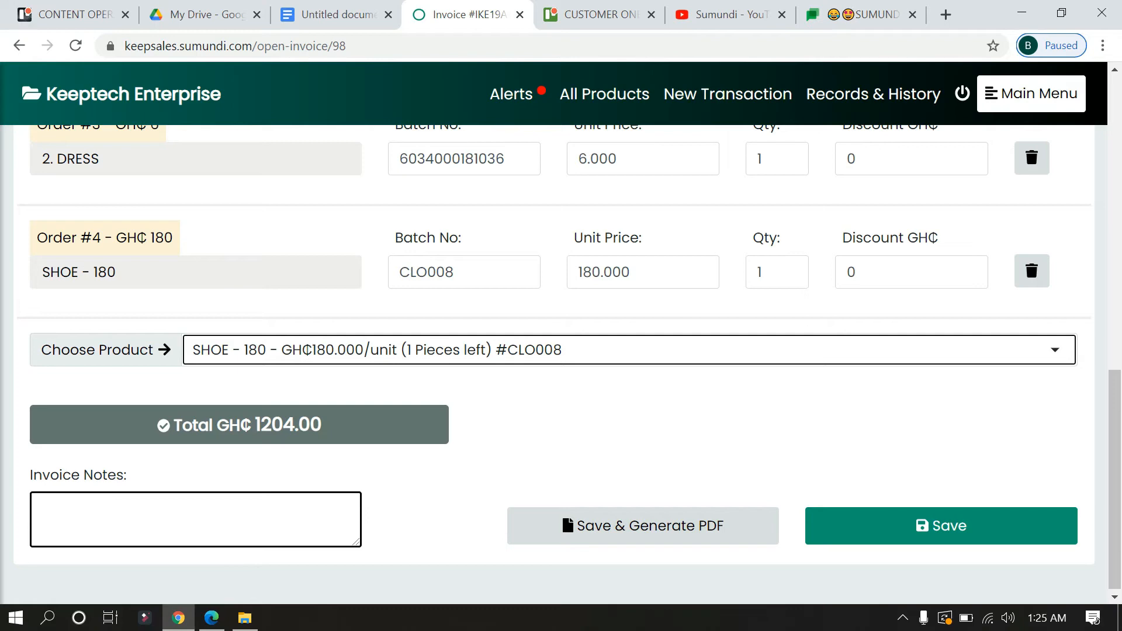
left_click(454, 558)
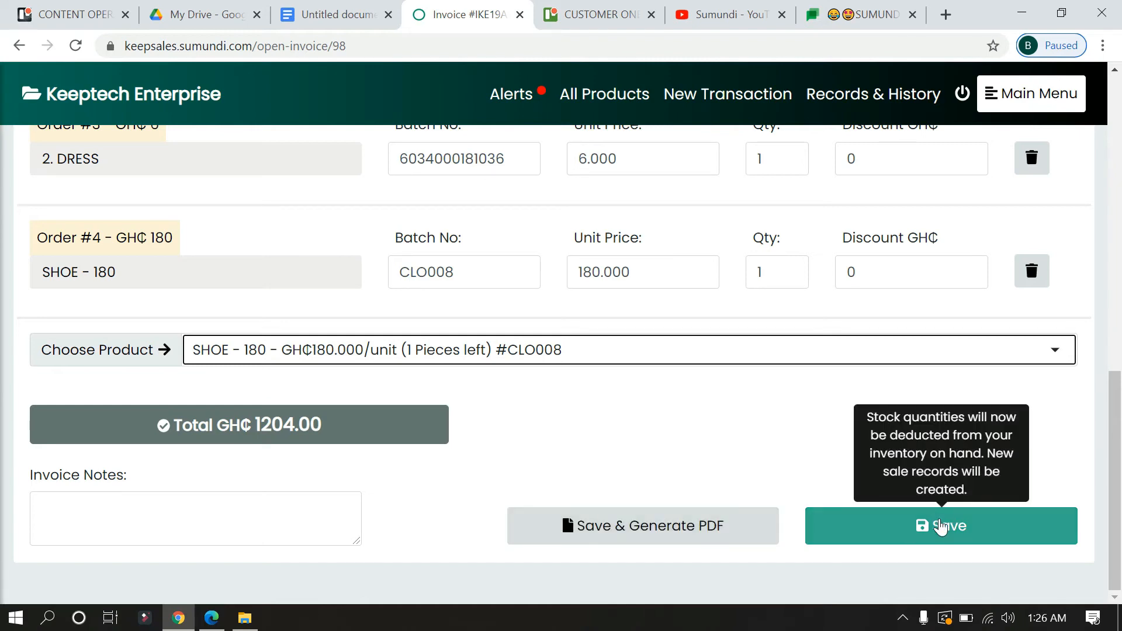
- Save the invoice, generate its PDF, and check the four items and 1,204.00 payable
left_click(609, 530)
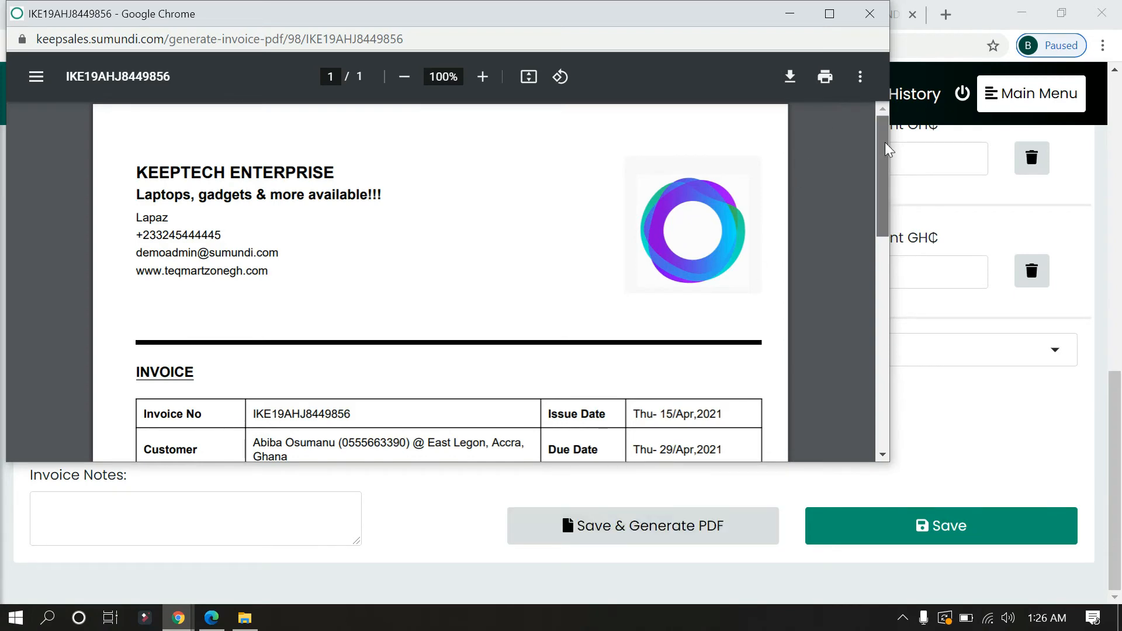
left_click_drag(886, 150, 890, 213)
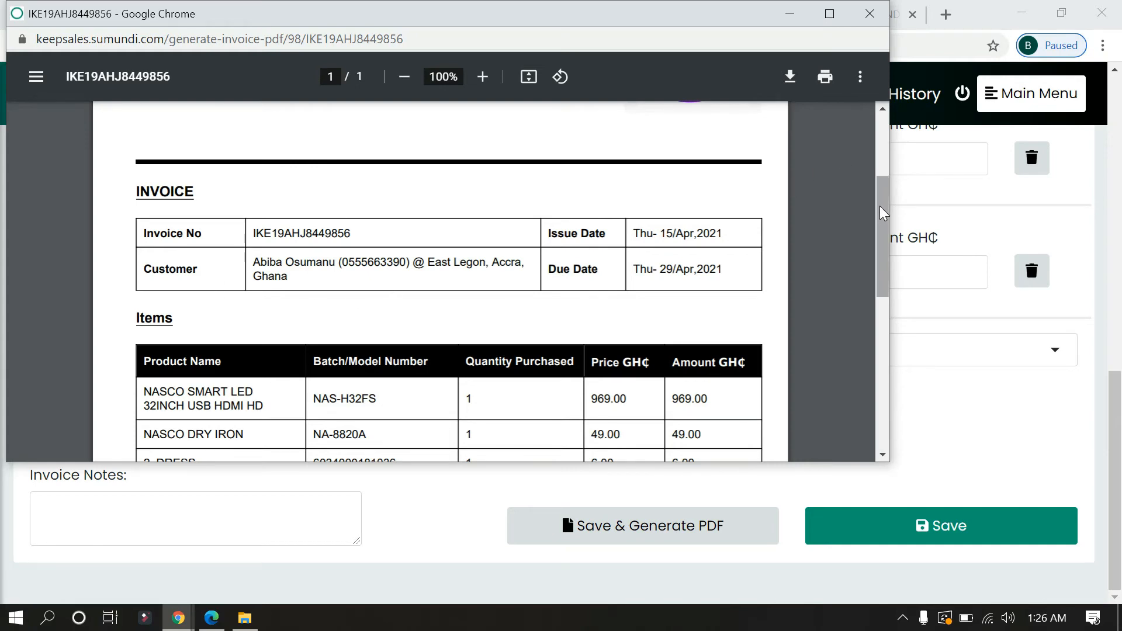
left_click_drag(882, 208, 886, 257)
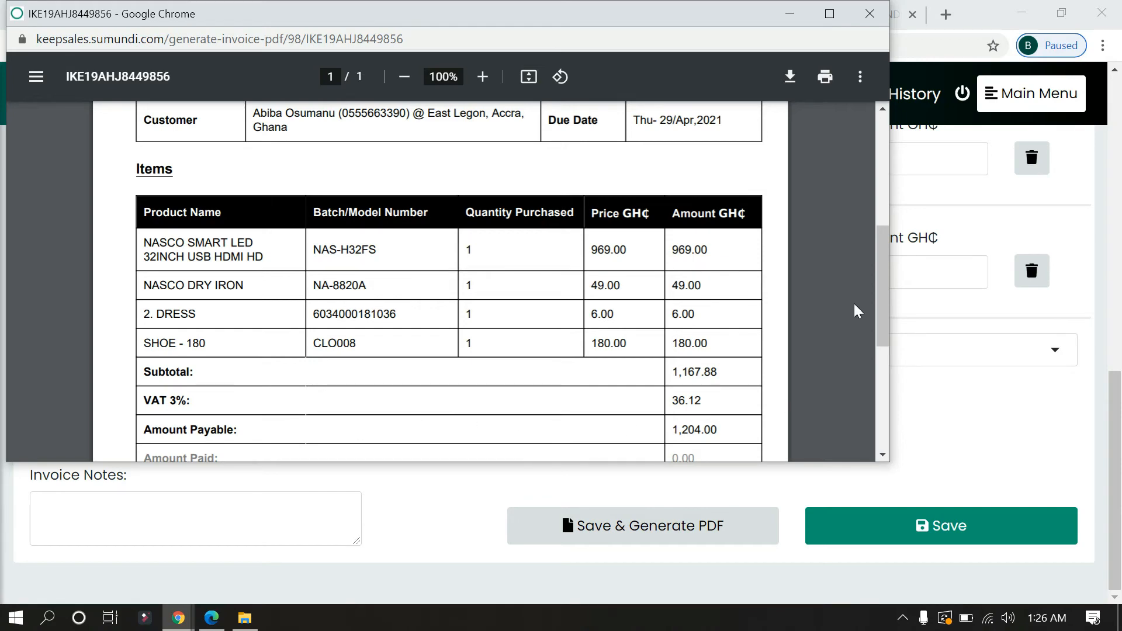
mouse_move(884, 286)
left_mouse_down()
mouse_move(881, 368)
mouse_move(889, 266)
left_mouse_up()
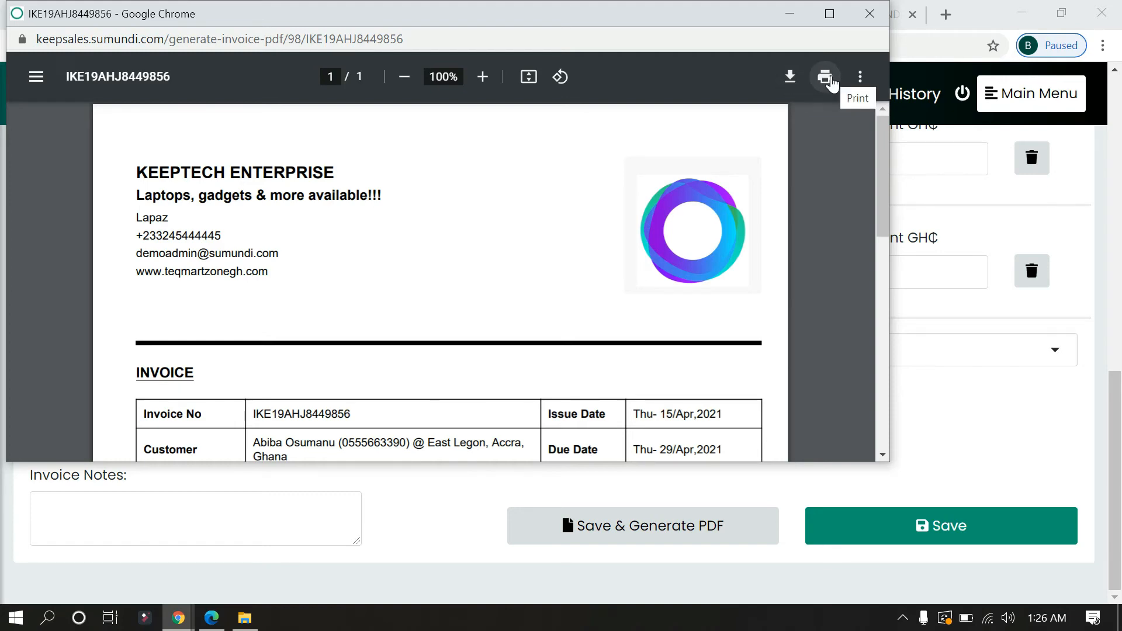
left_click(875, 22)
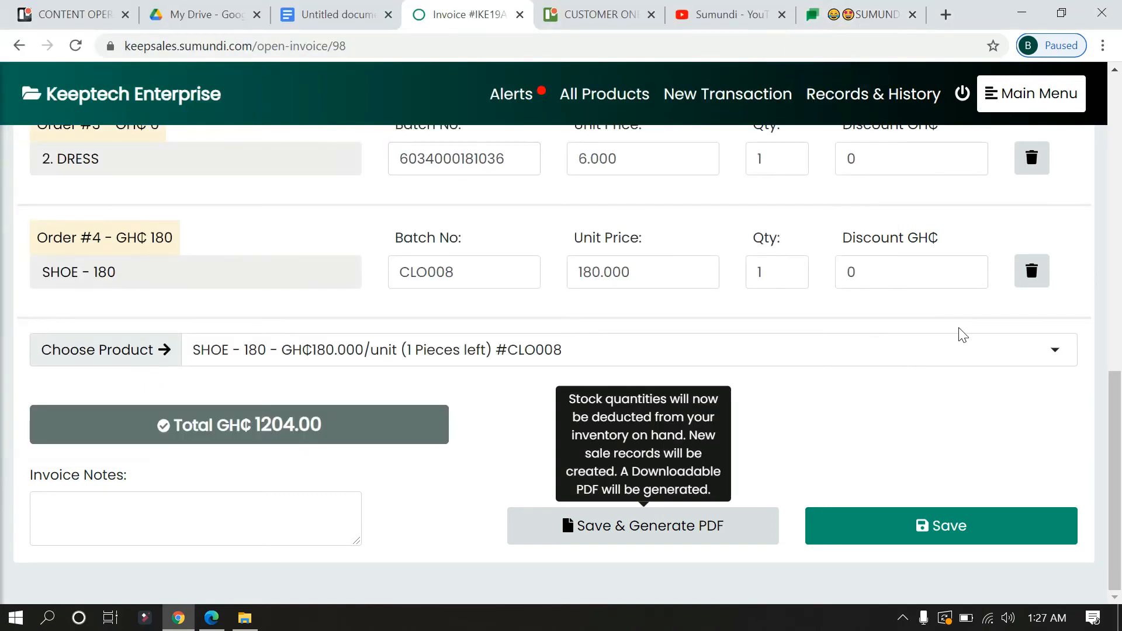
- Return to the invoice history, where the 1204.00 invoice is listed Open with 0.00 paid
left_click_drag(1118, 447, 935, 125)
left_click(917, 158)
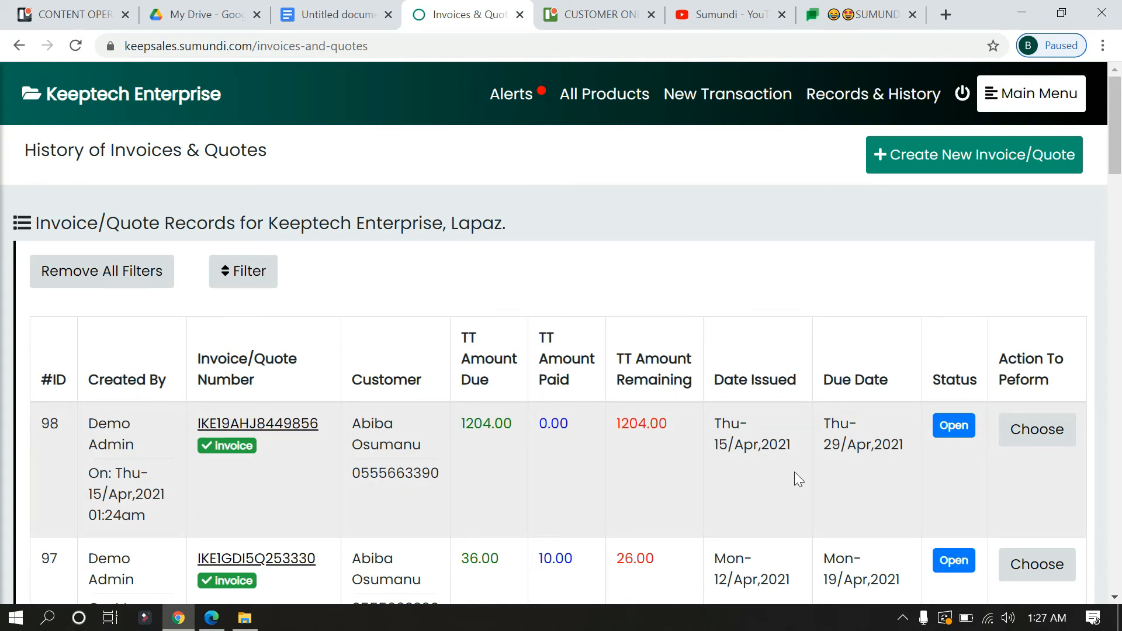
- Reopen the 1204.00 invoice and change Total Amount Paid to 500, leaving 704.00 remaining
left_click(1034, 441)
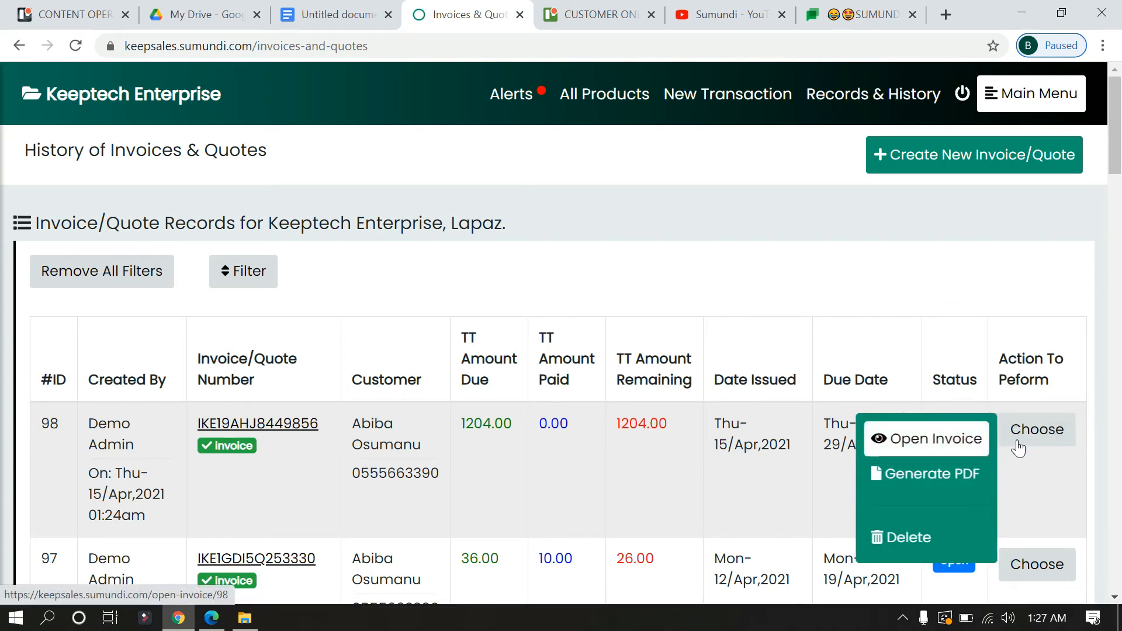
left_click(926, 439)
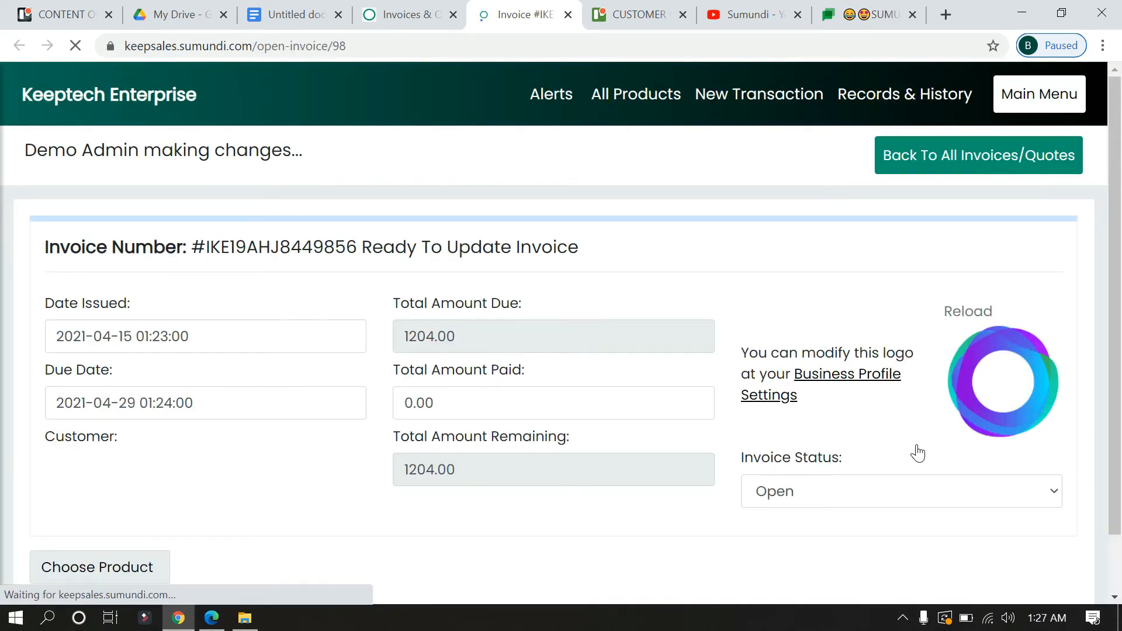
left_click(515, 403)
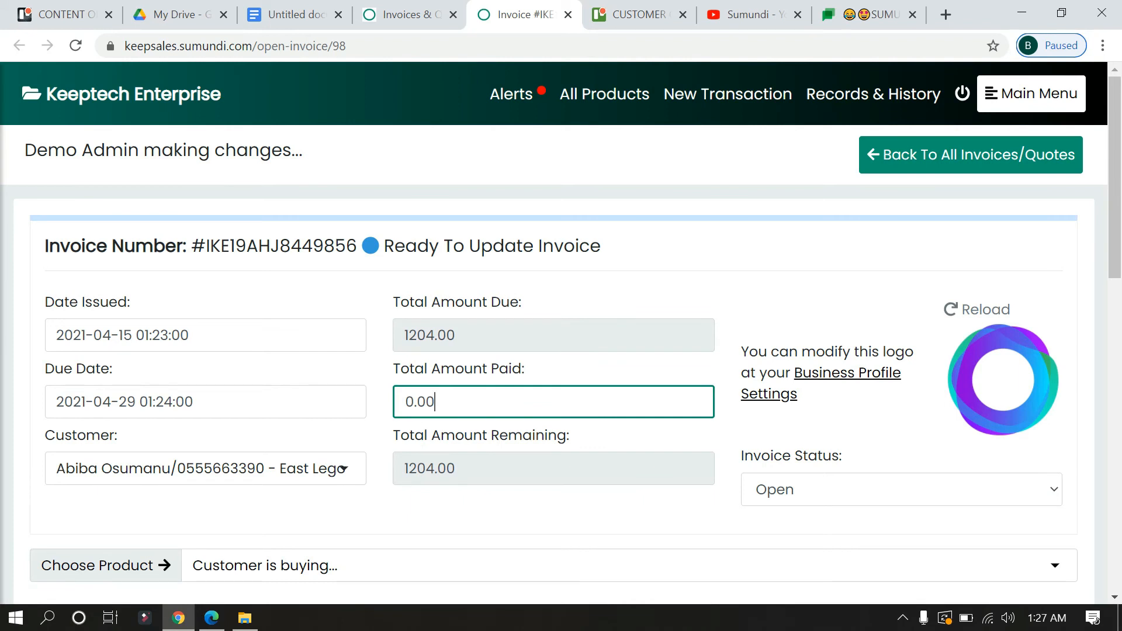
key("BackSpace")
key("BackSpace")
key("BackSpace")
key("BackSpace")
type("500")
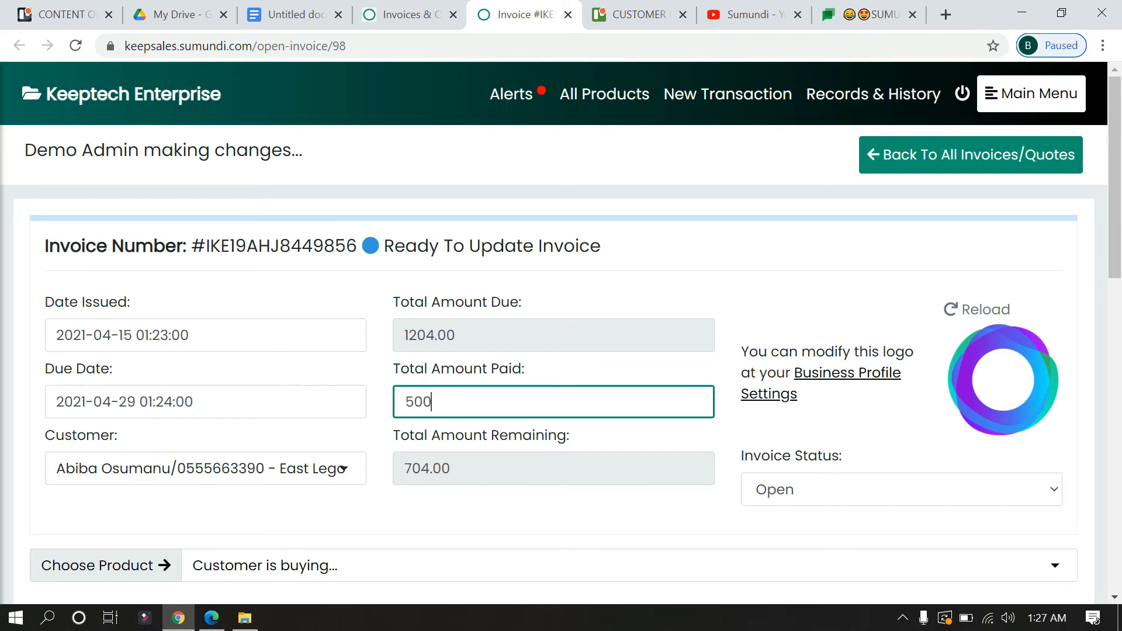
scroll(701, 548, "down", 7)
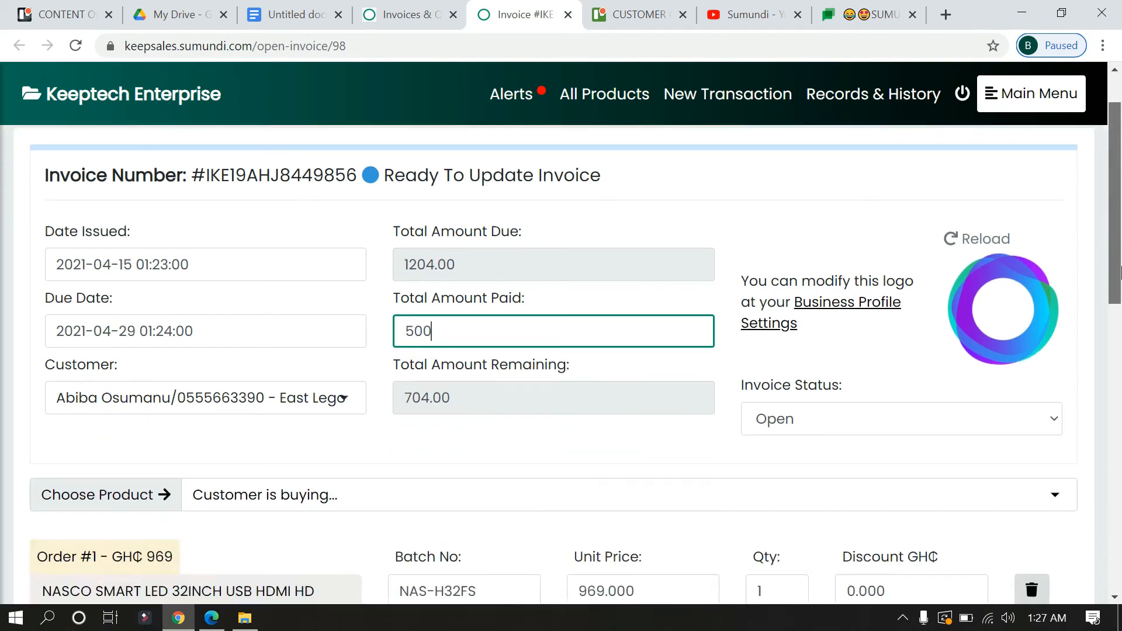
scroll(701, 548, "down", 7)
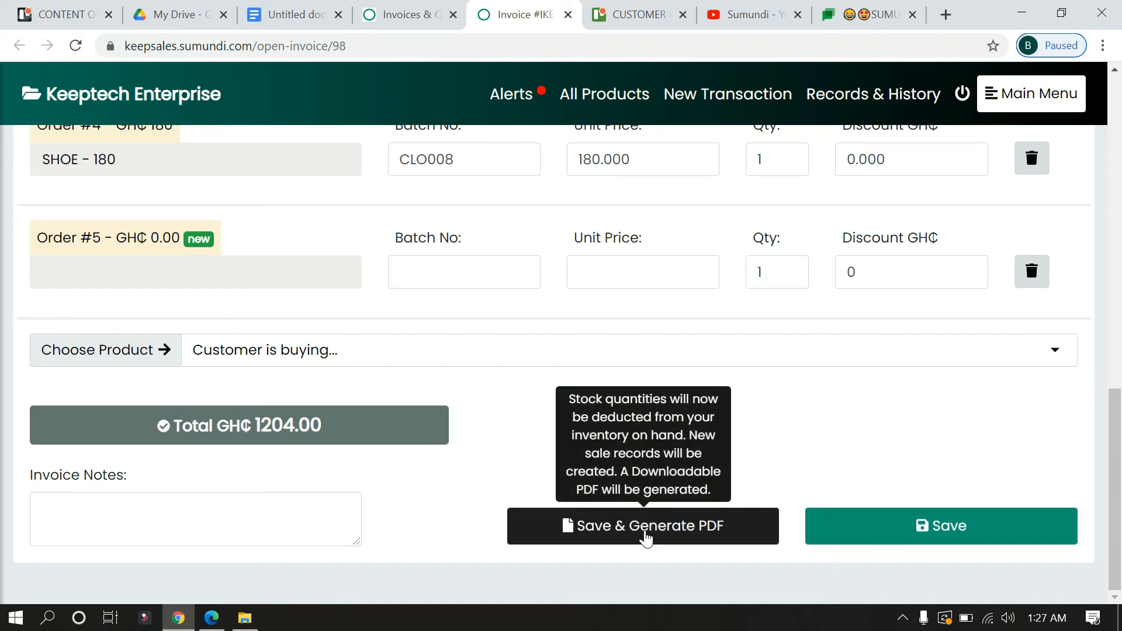
- Save the 500 payment and go back to the list of all invoices
left_click(935, 529)
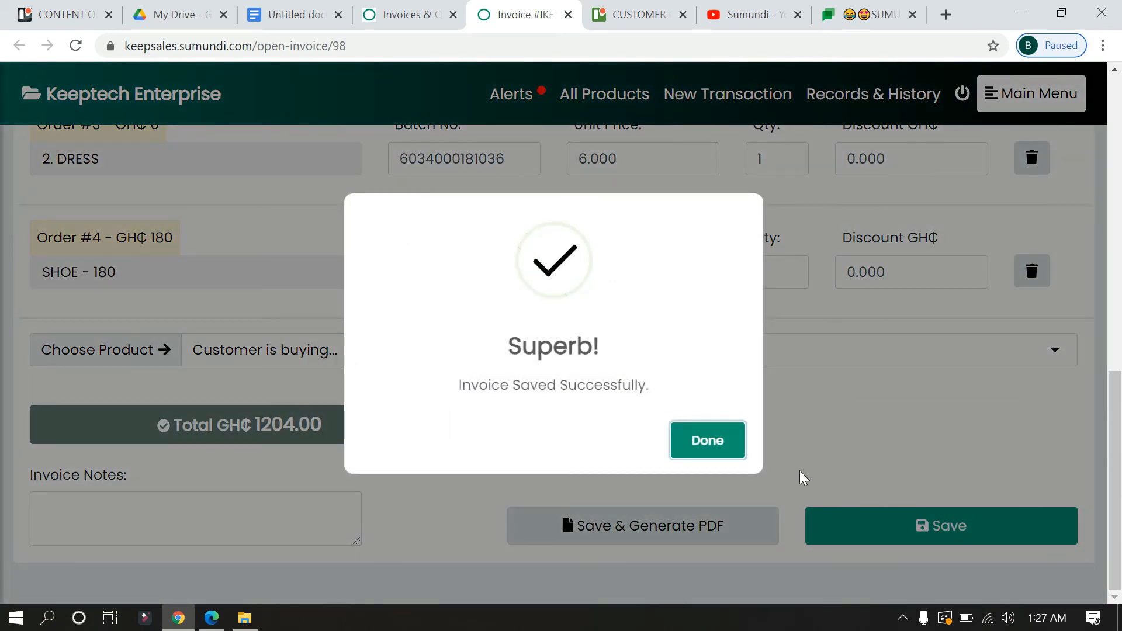
left_click(698, 442)
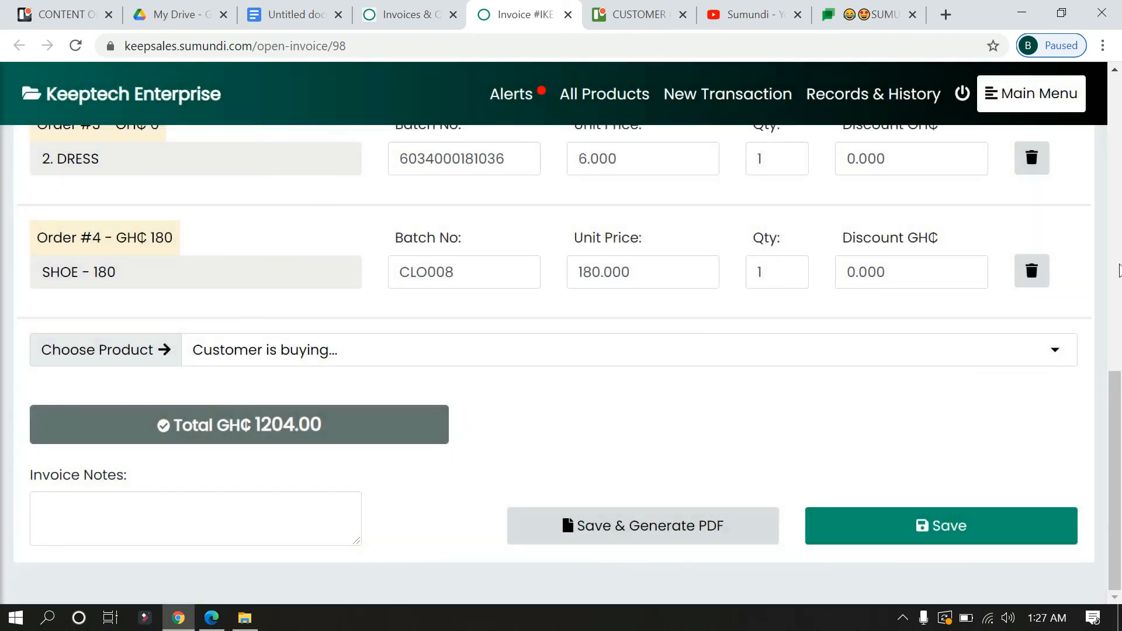
left_click_drag(1114, 394, 1120, 93)
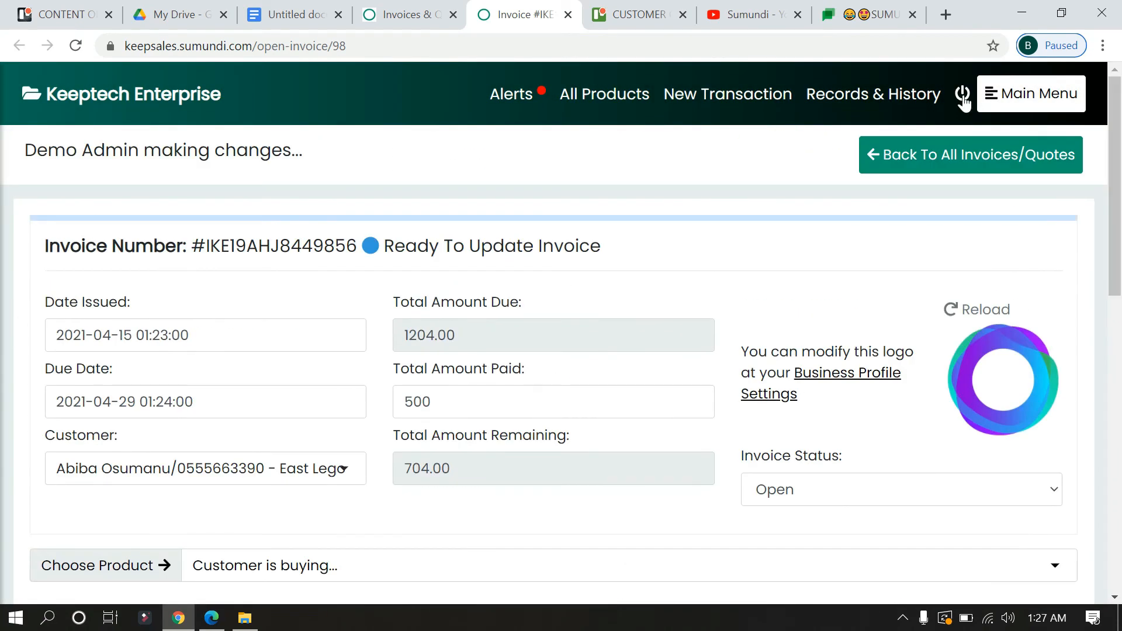
left_click(937, 154)
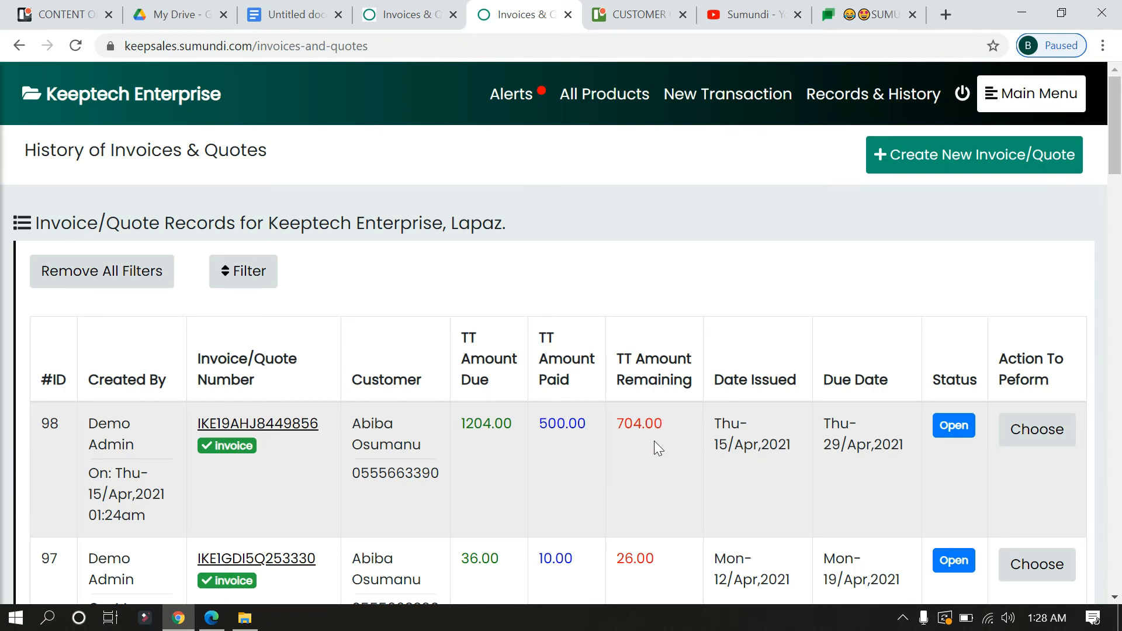
left_click(1033, 432)
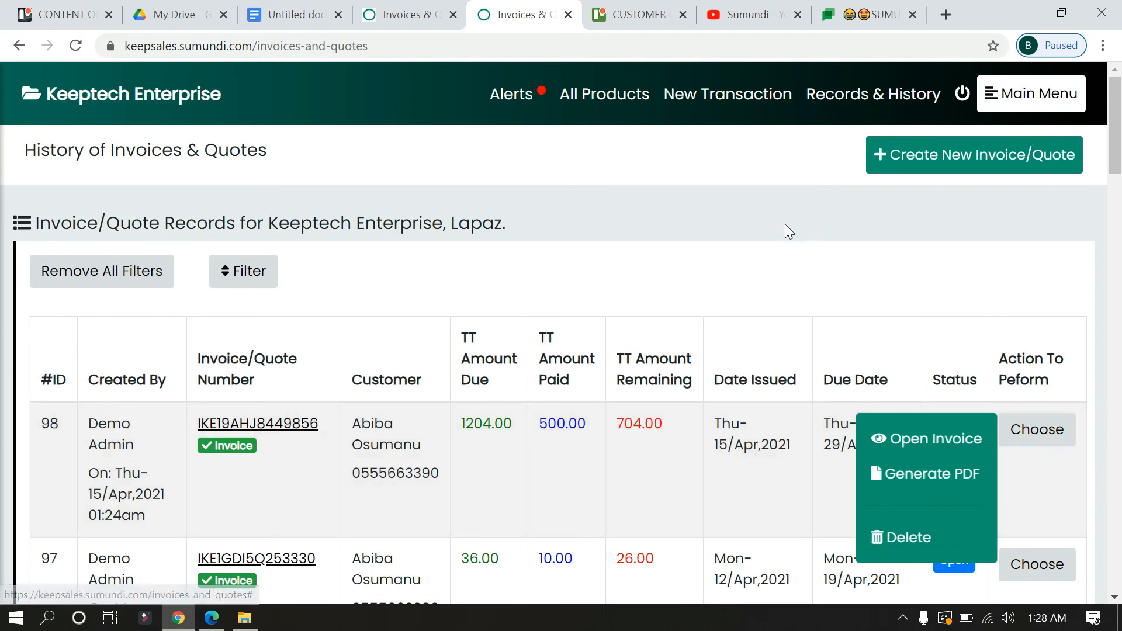
left_click(760, 301)
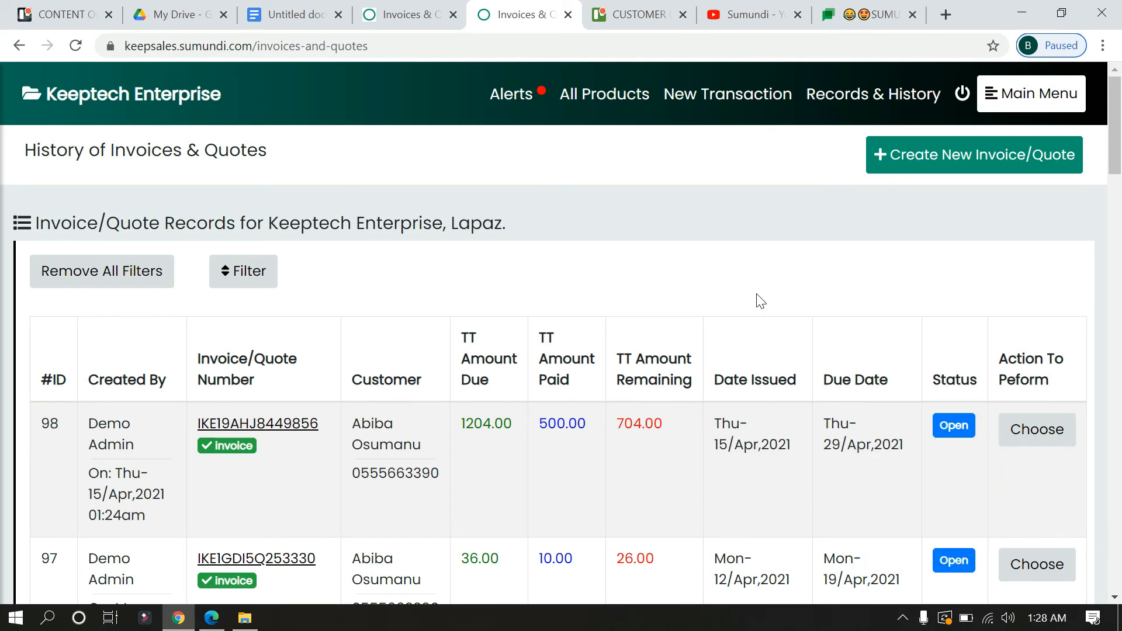